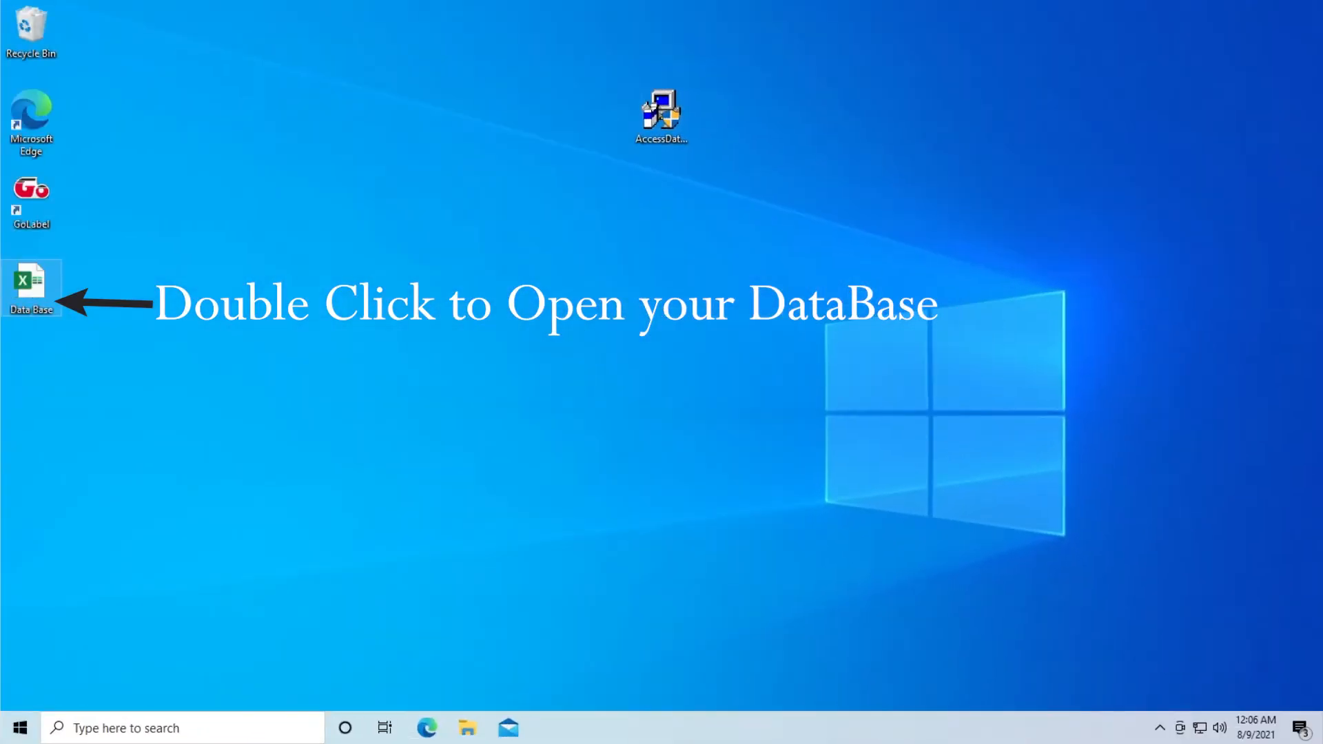
# Step: Open the Data Base workbook, highlight its product records, then minimize Excel
pyautogui.doubleClick(31, 291)
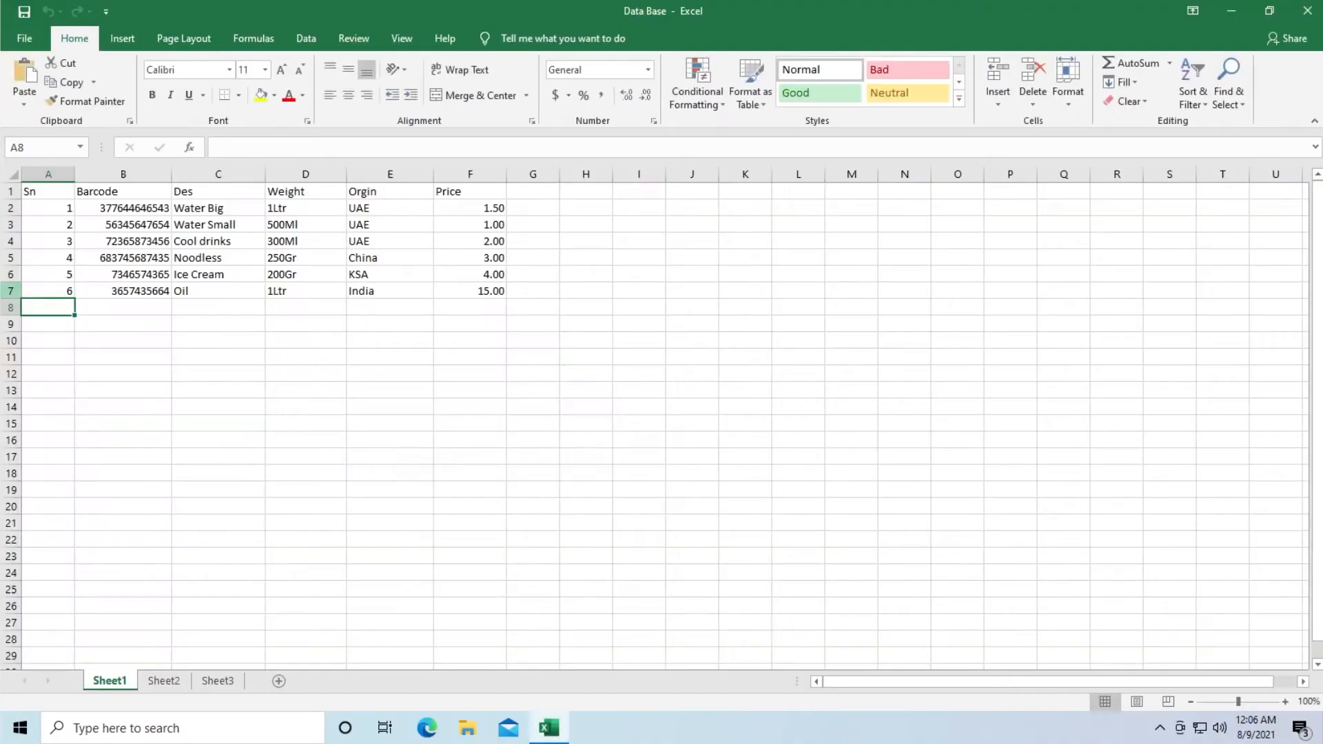
pyautogui.moveTo(57, 212); pyautogui.dragTo(702, 377)
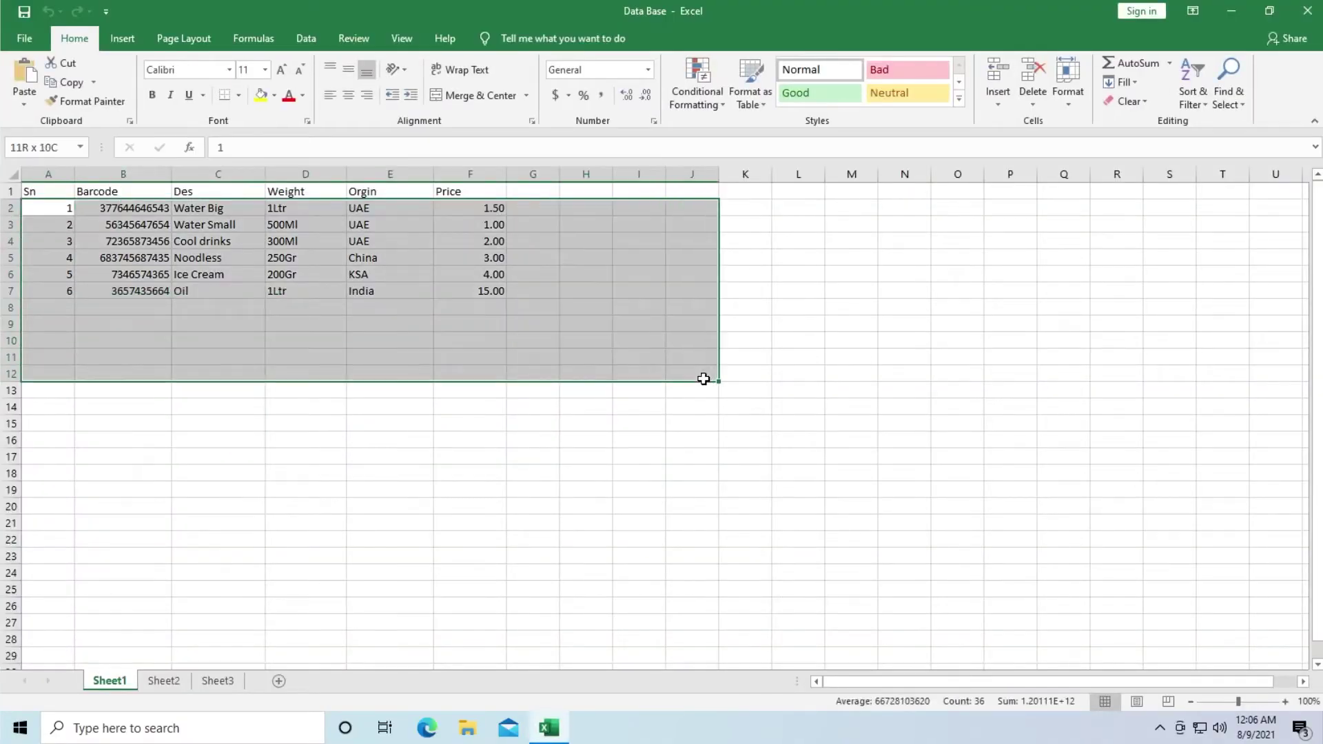
pyautogui.click(809, 427)
pyautogui.click(1230, 12)
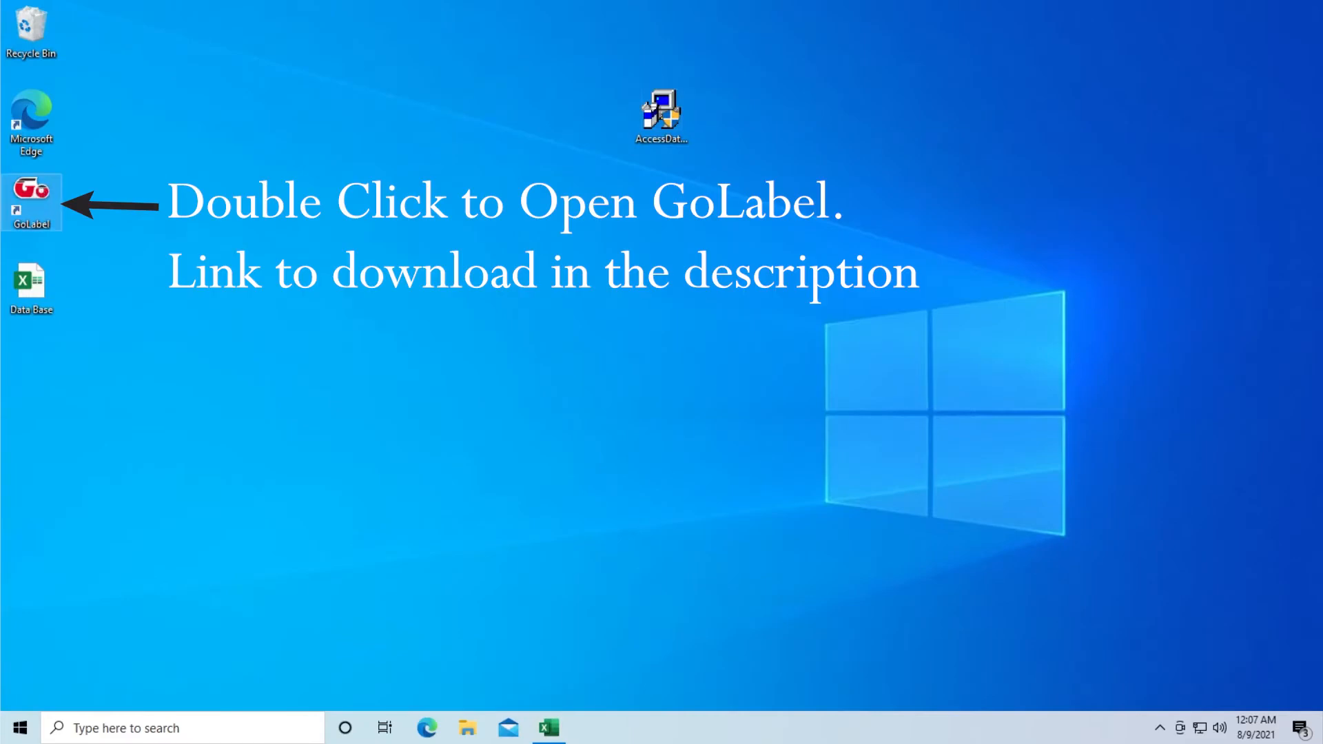
# Step: Launch GoLabel with the default 102 by 100 mm page and start an Excel database connection
pyautogui.doubleClick(31, 204)
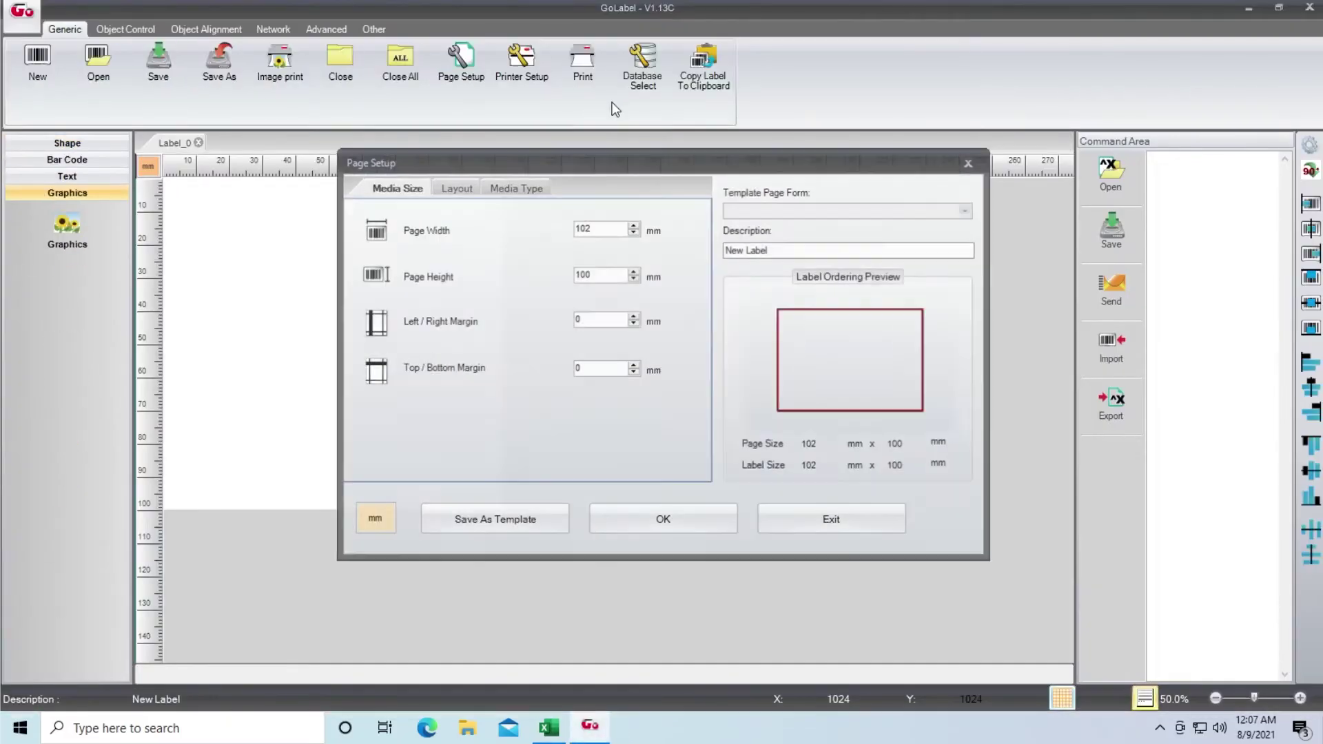
pyautogui.click(662, 519)
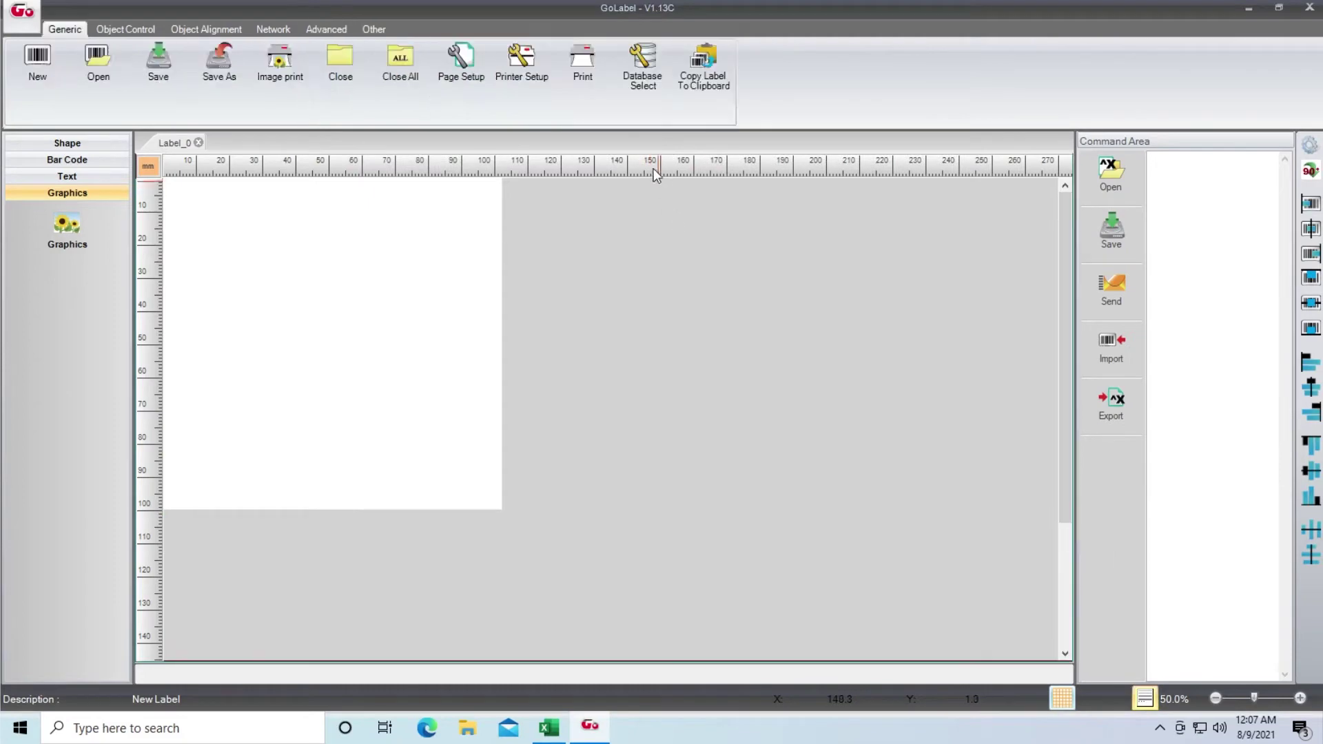
pyautogui.doubleClick(643, 65)
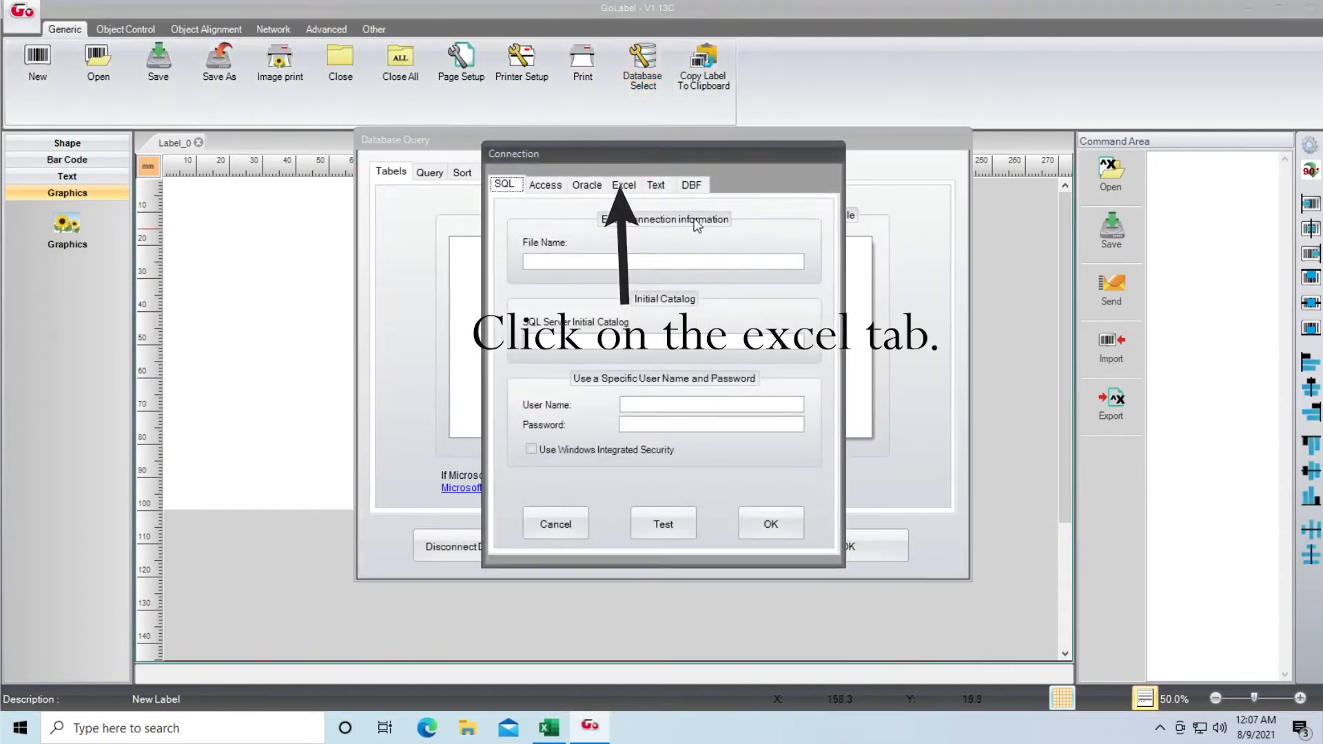
pyautogui.click(624, 184)
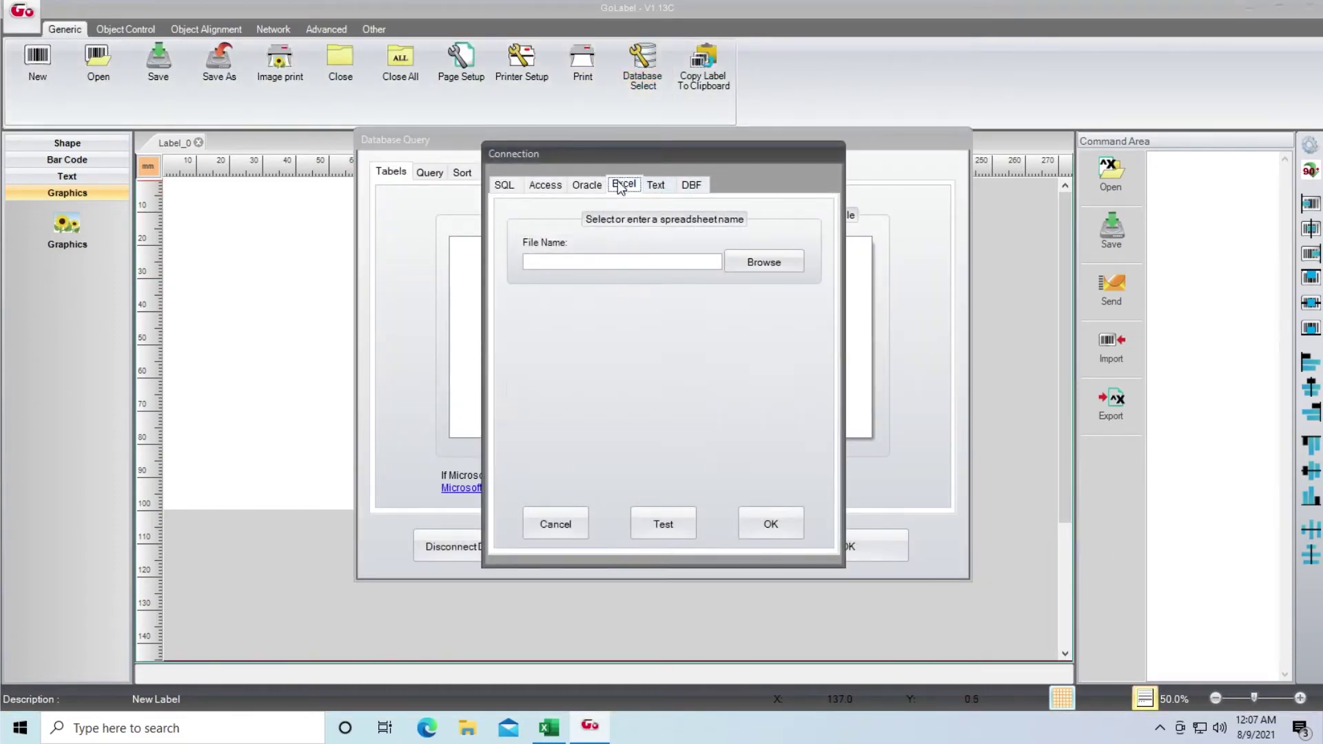
pyautogui.click(763, 264)
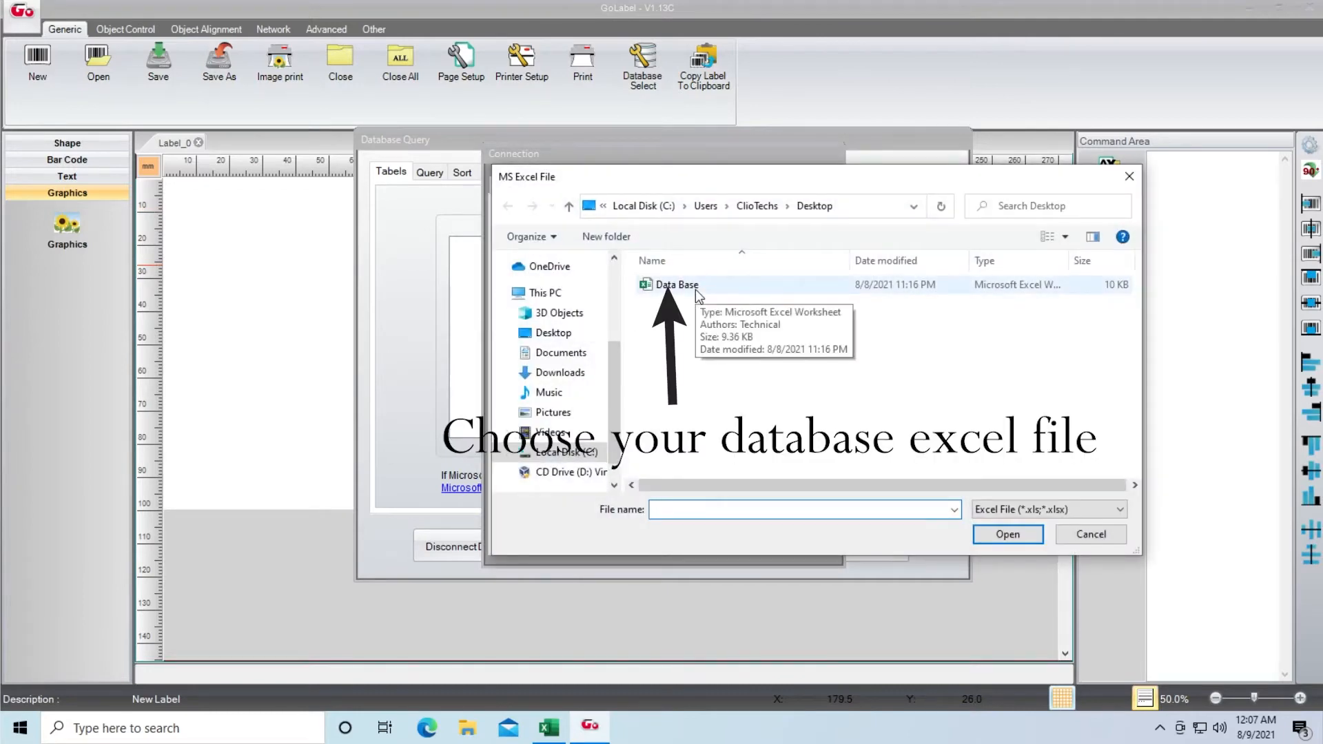
# Step: Connect Data Base.xlsx and load Sheet1$ as the label's data table
pyautogui.click(695, 290)
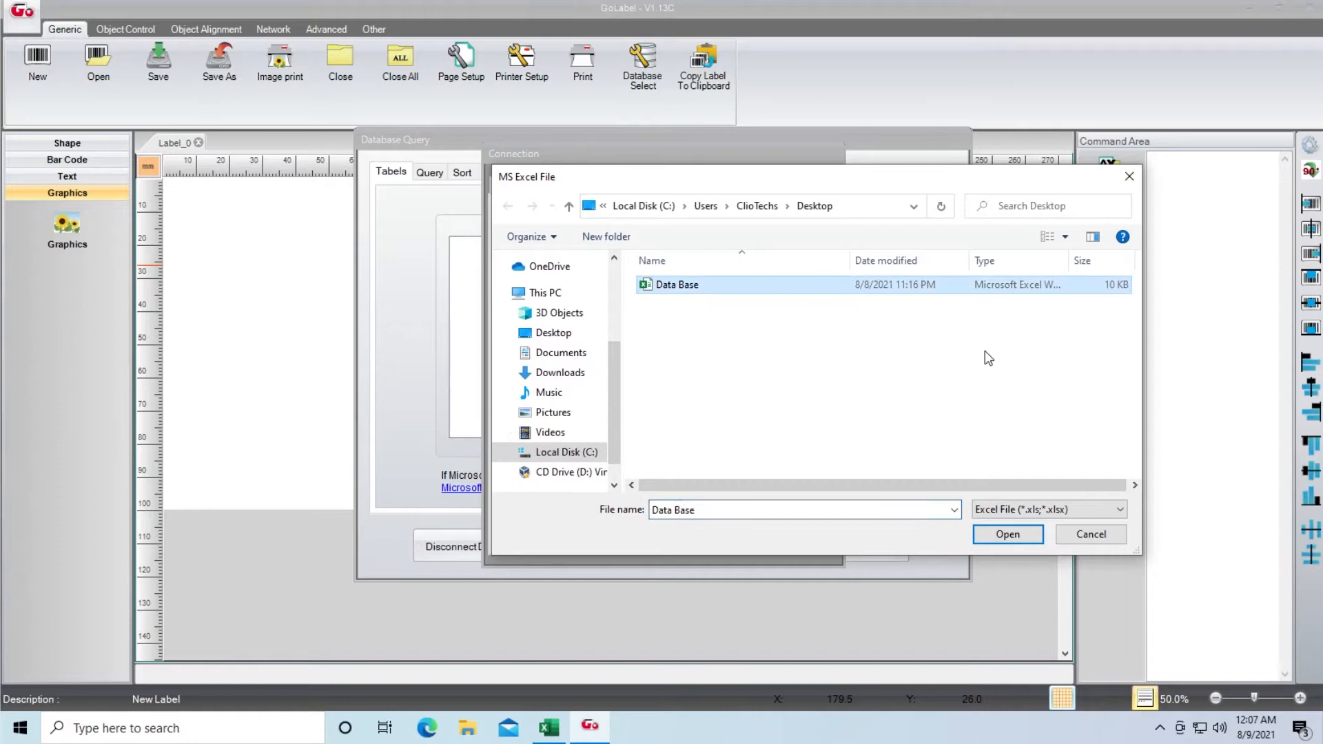
pyautogui.click(1007, 534)
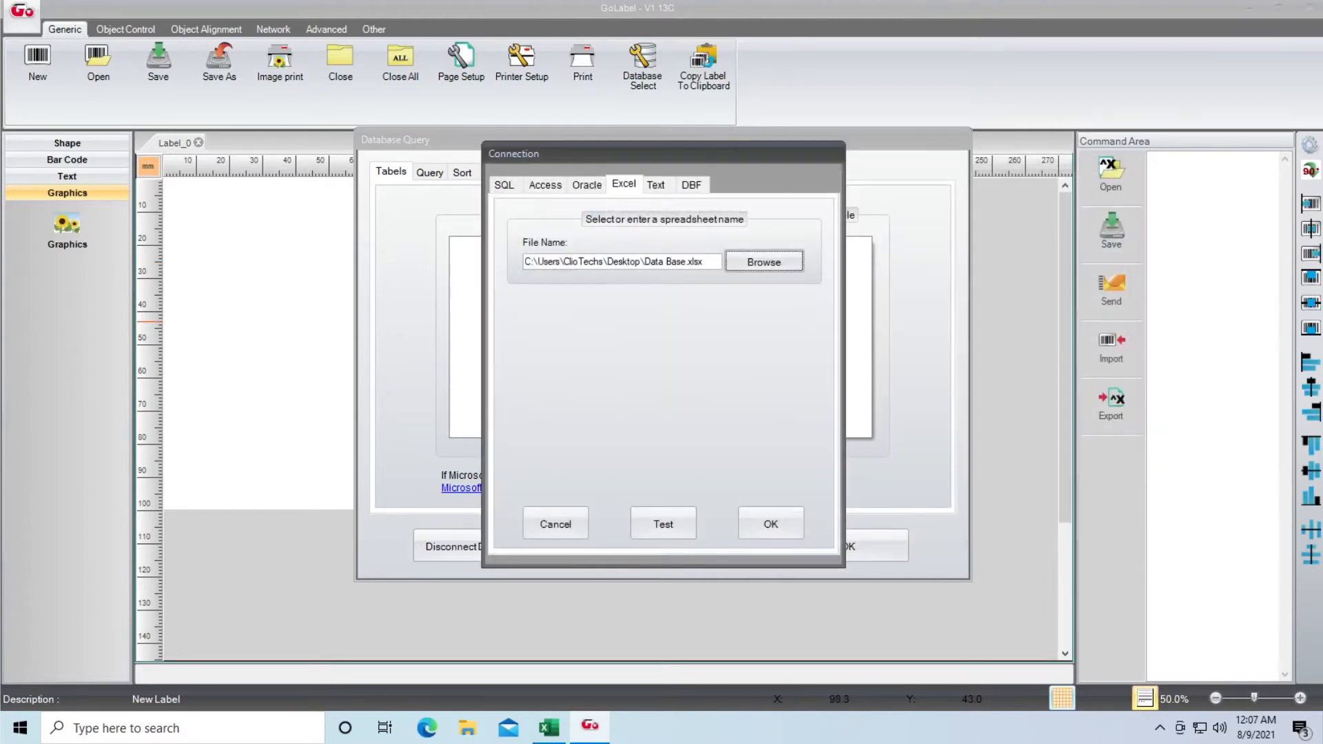
pyautogui.click(783, 535)
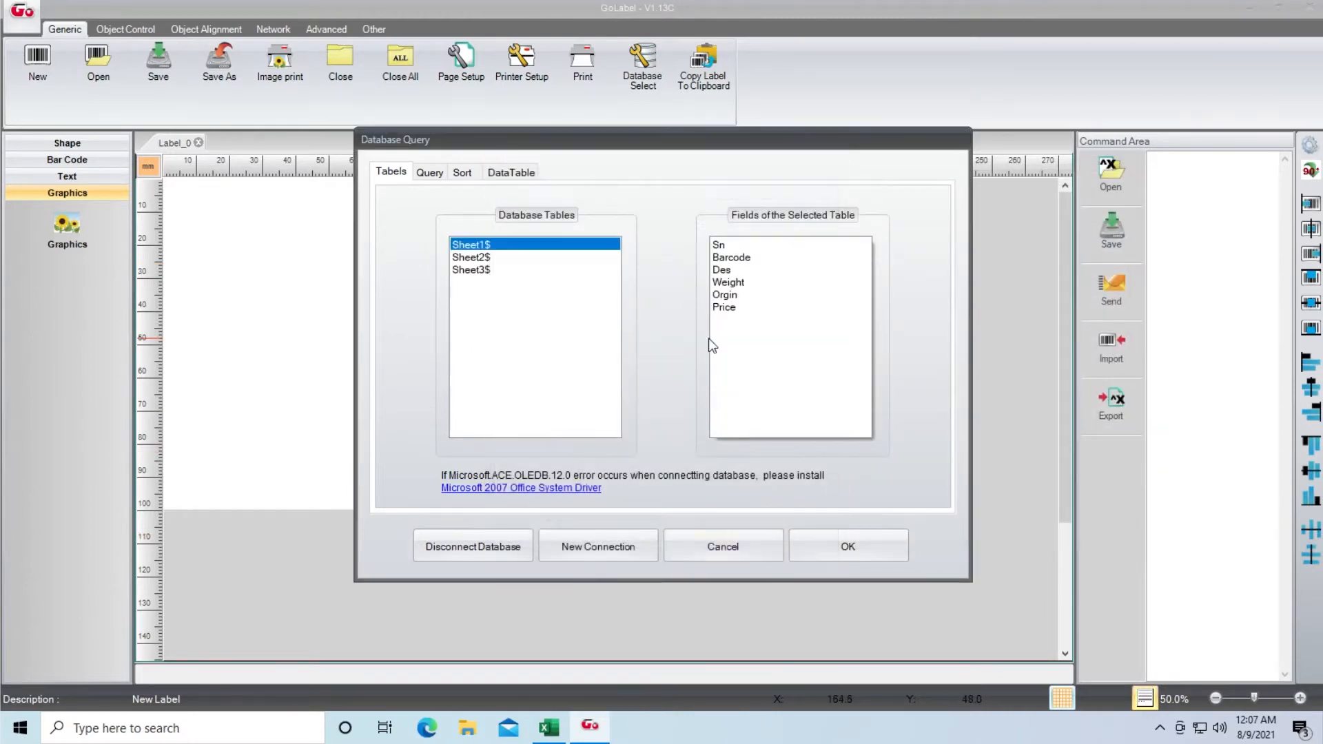
pyautogui.click(861, 543)
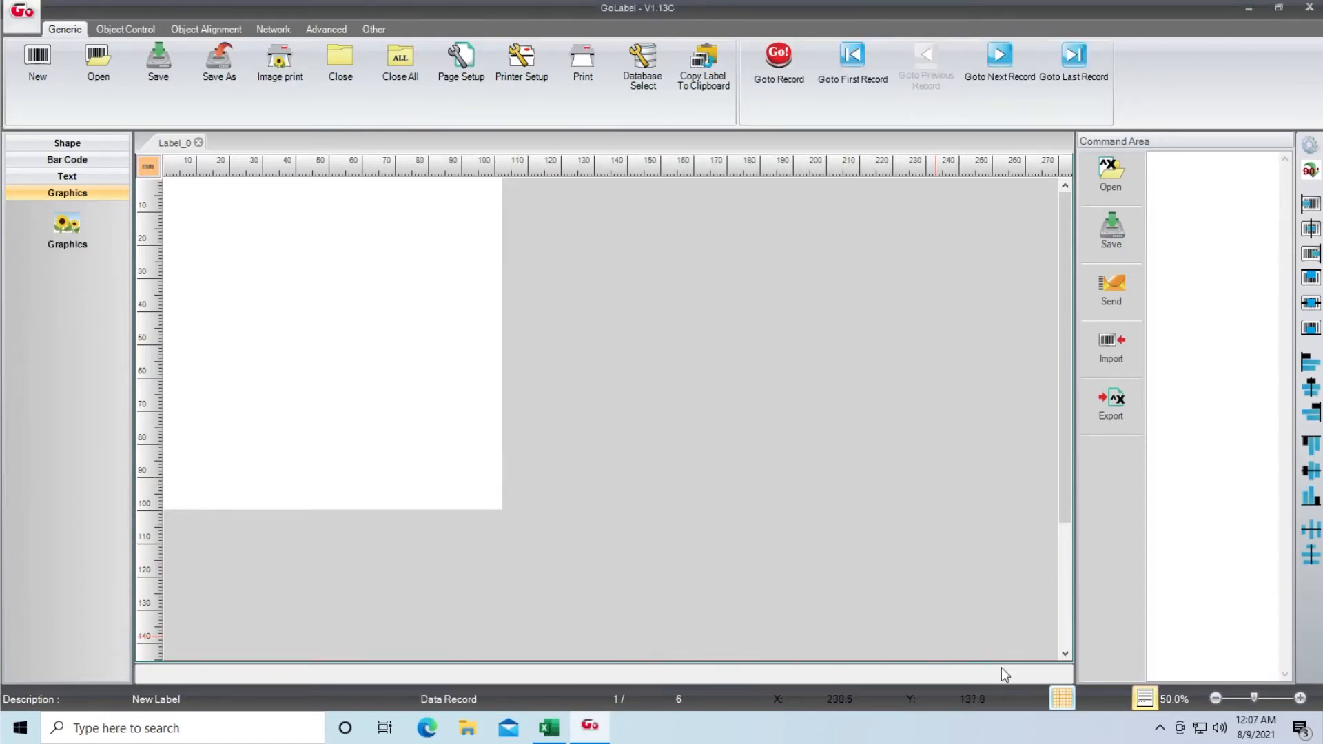
# Step: Zoom to 70% and place a printer text object sourced from the database
pyautogui.moveTo(1254, 699); pyautogui.dragTo(1267, 700)
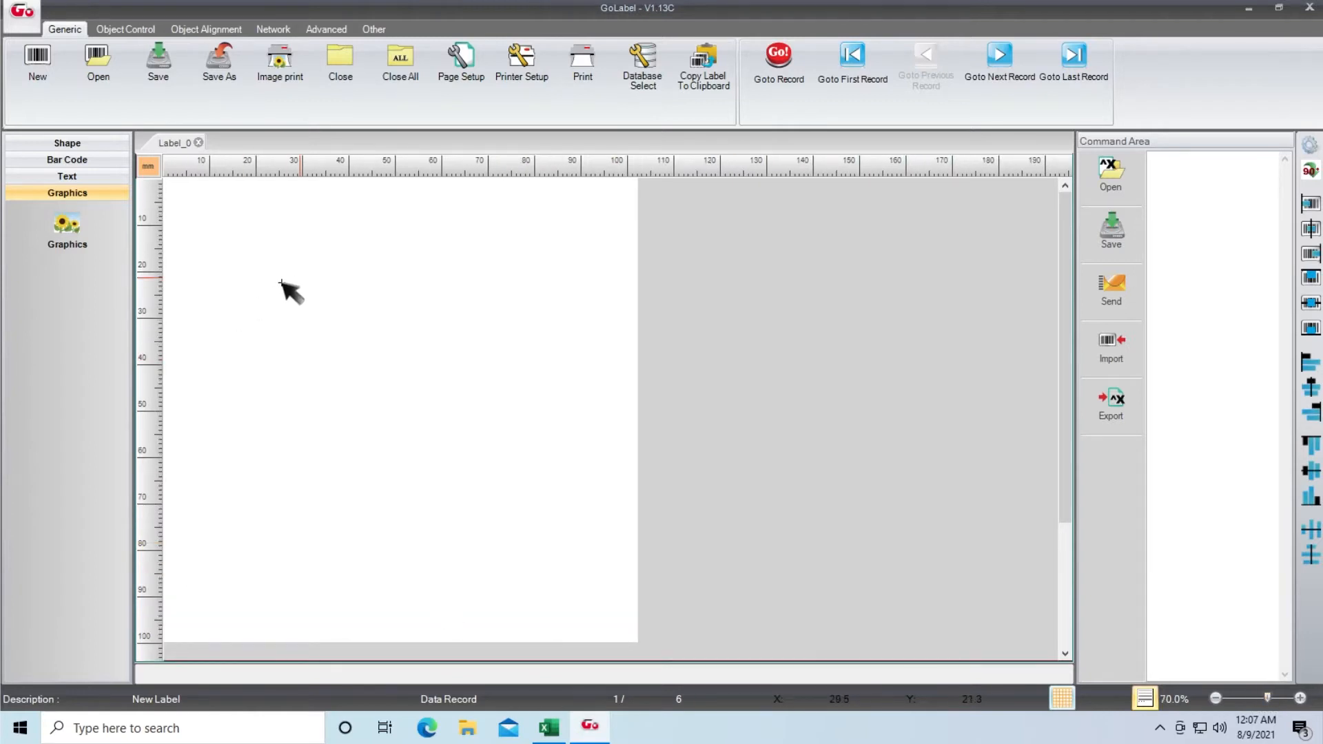
pyautogui.click(67, 176)
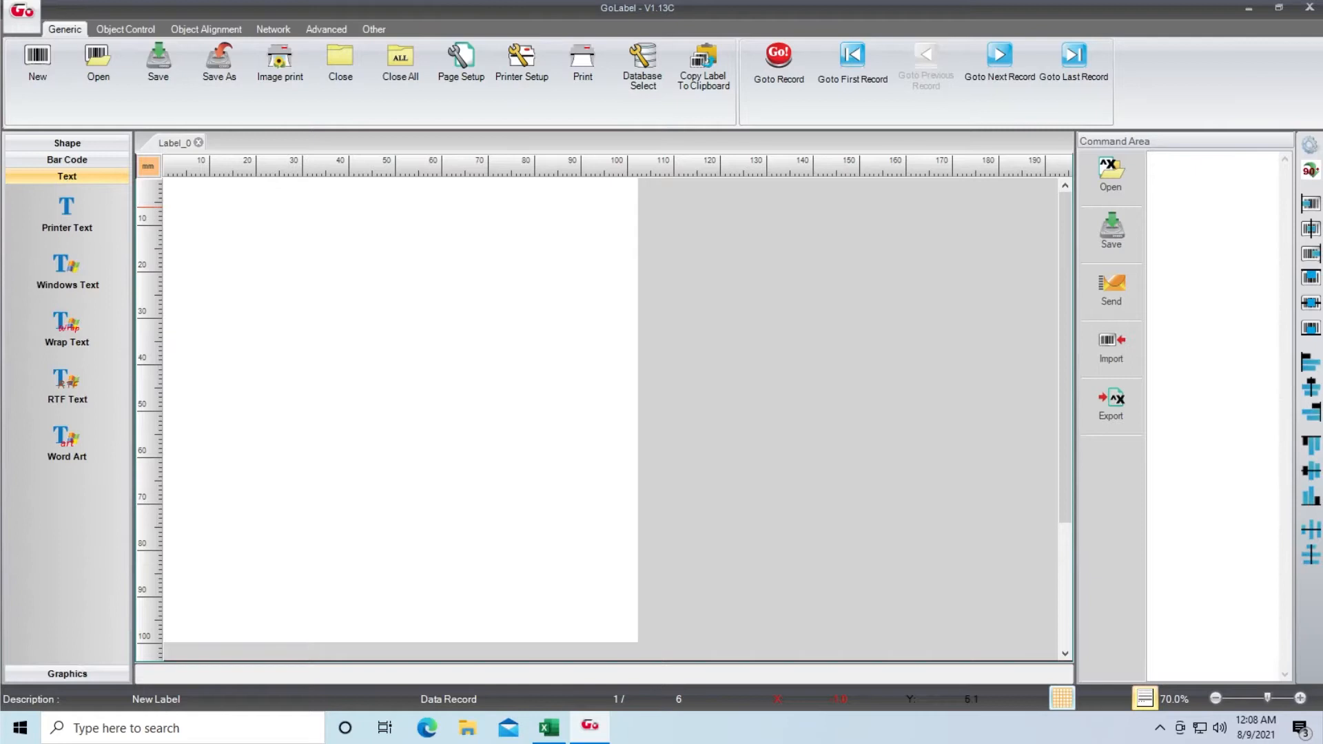
pyautogui.click(67, 212)
pyautogui.click(344, 296)
pyautogui.click(455, 158)
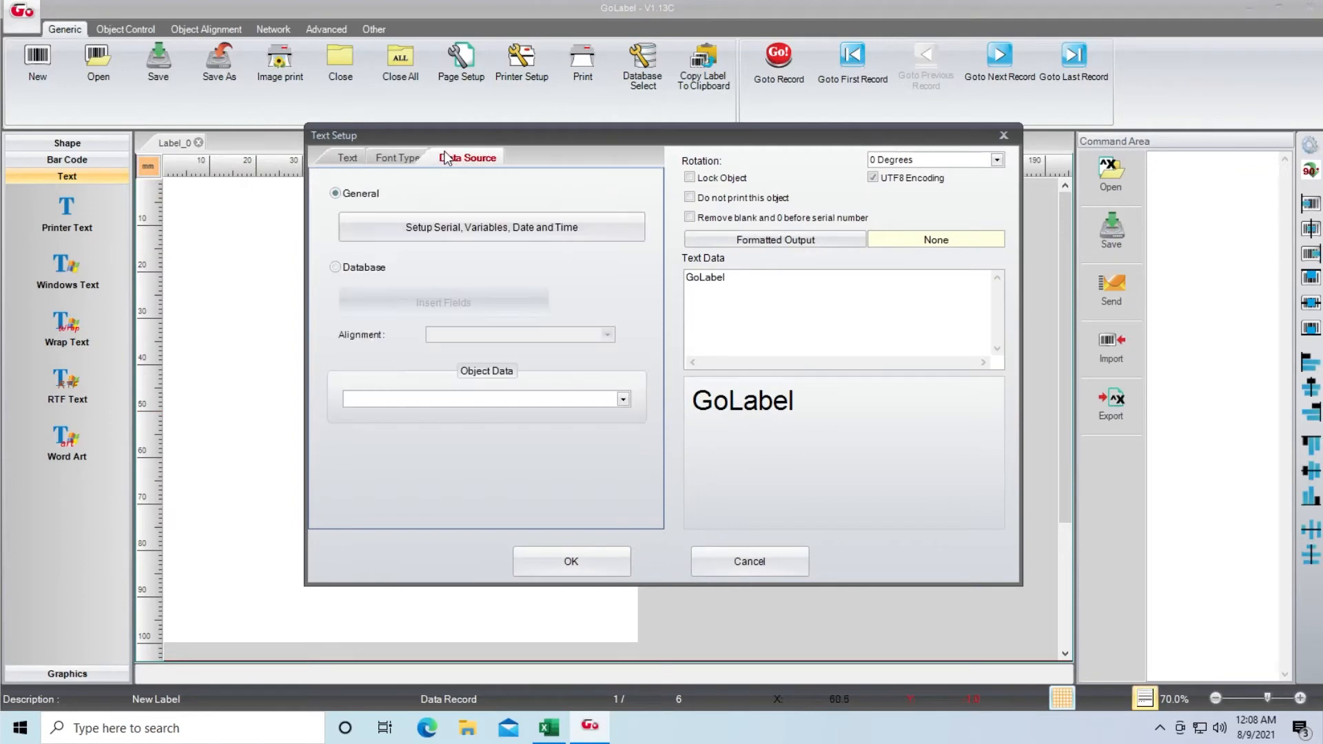
pyautogui.click(352, 271)
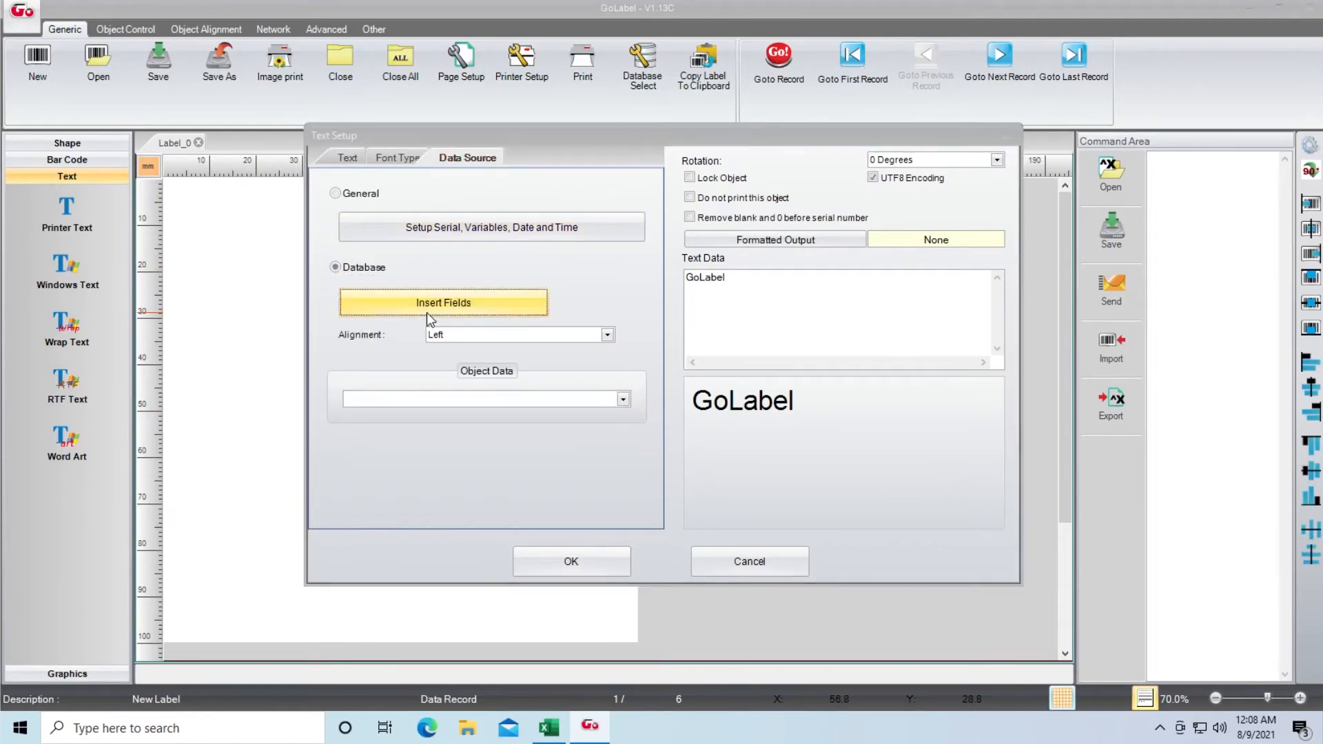
# Step: Make the text data only the 02:Des field, removing the leftover placeholder text
pyautogui.click(426, 312)
pyautogui.click(760, 338)
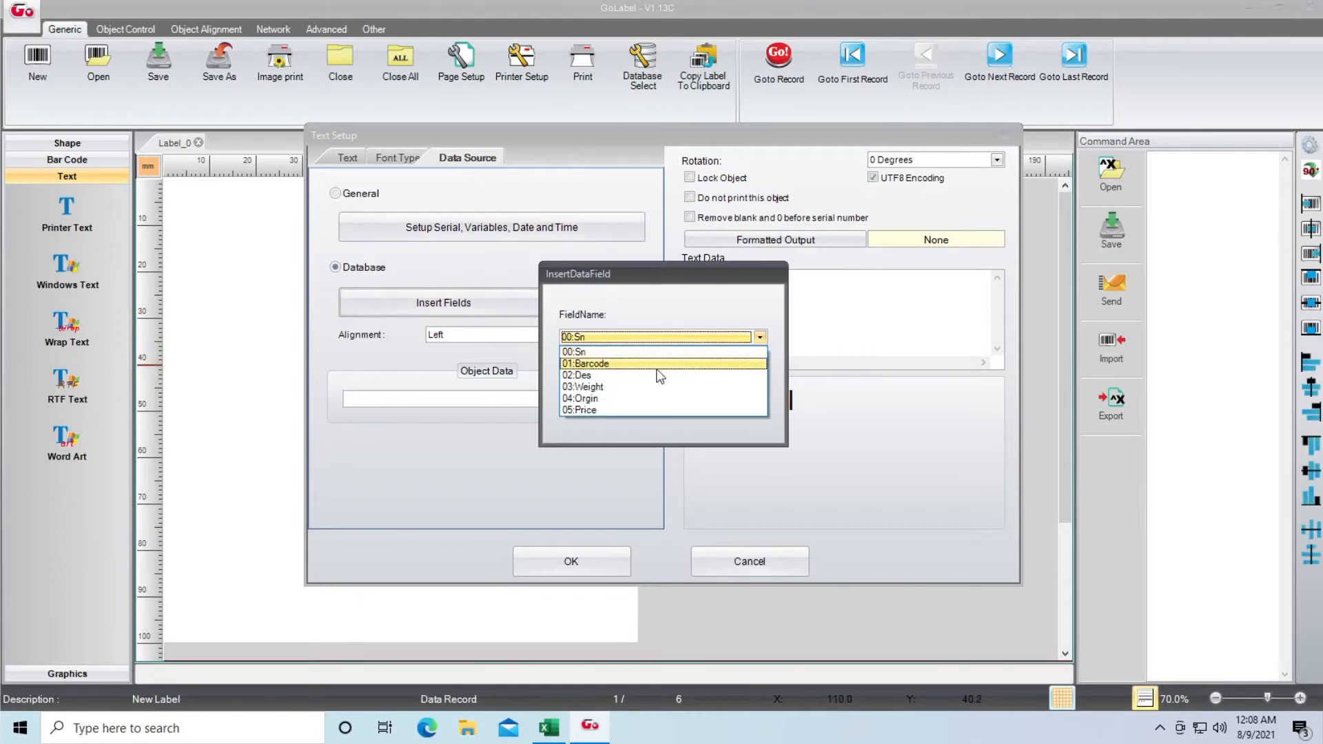
pyautogui.click(594, 373)
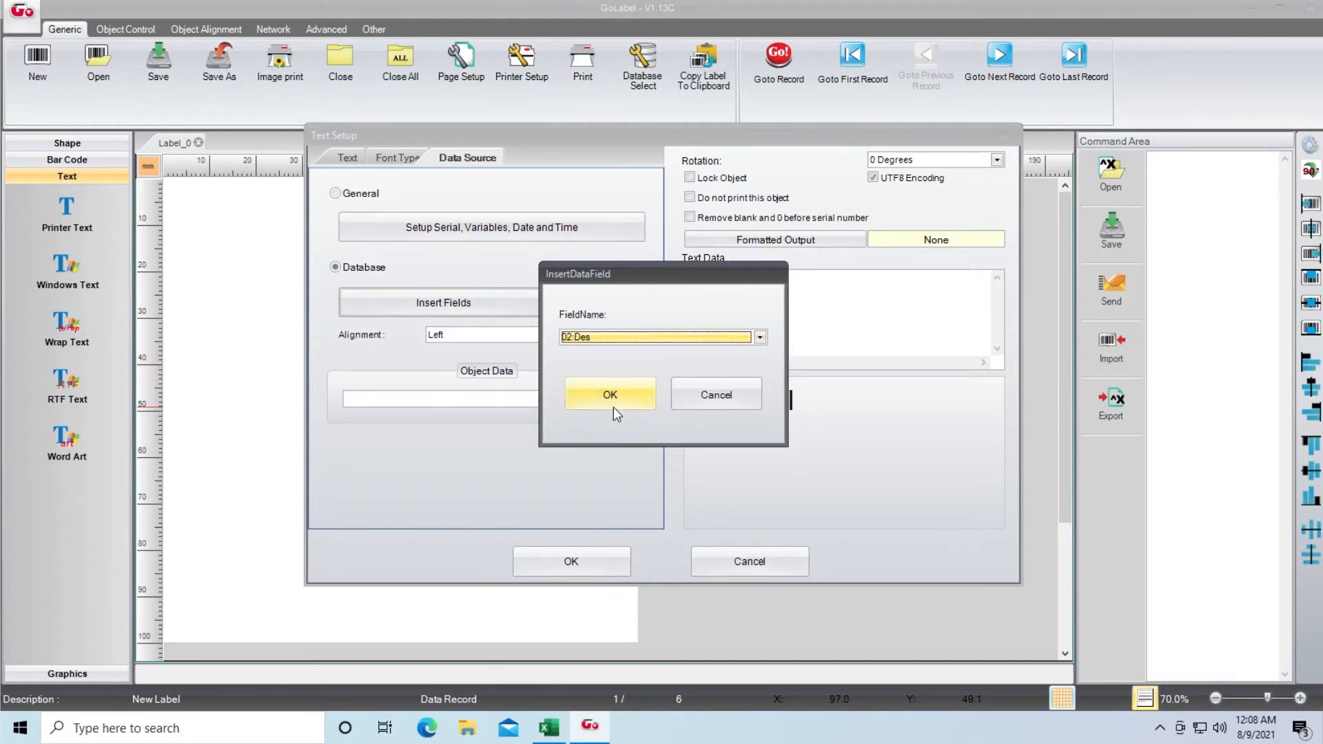
pyautogui.click(613, 403)
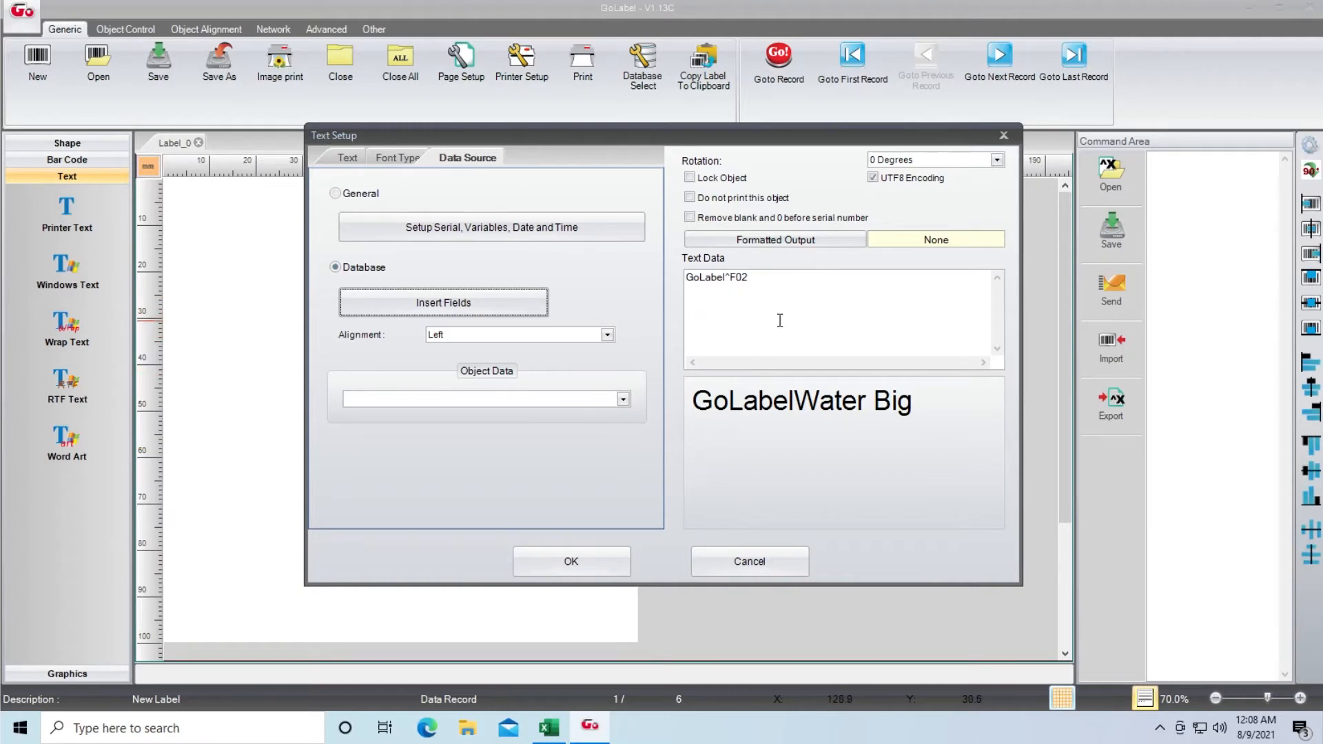
pyautogui.click(834, 310)
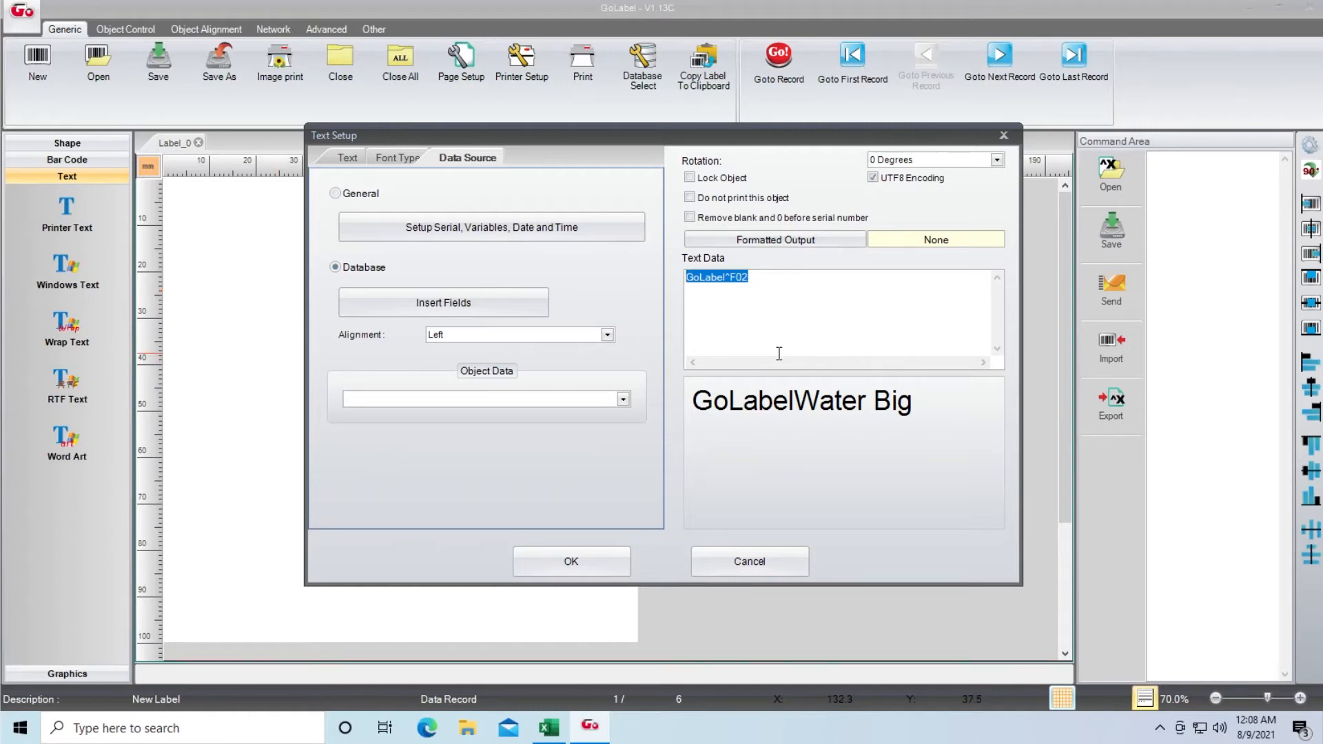
pyautogui.press('Delete')
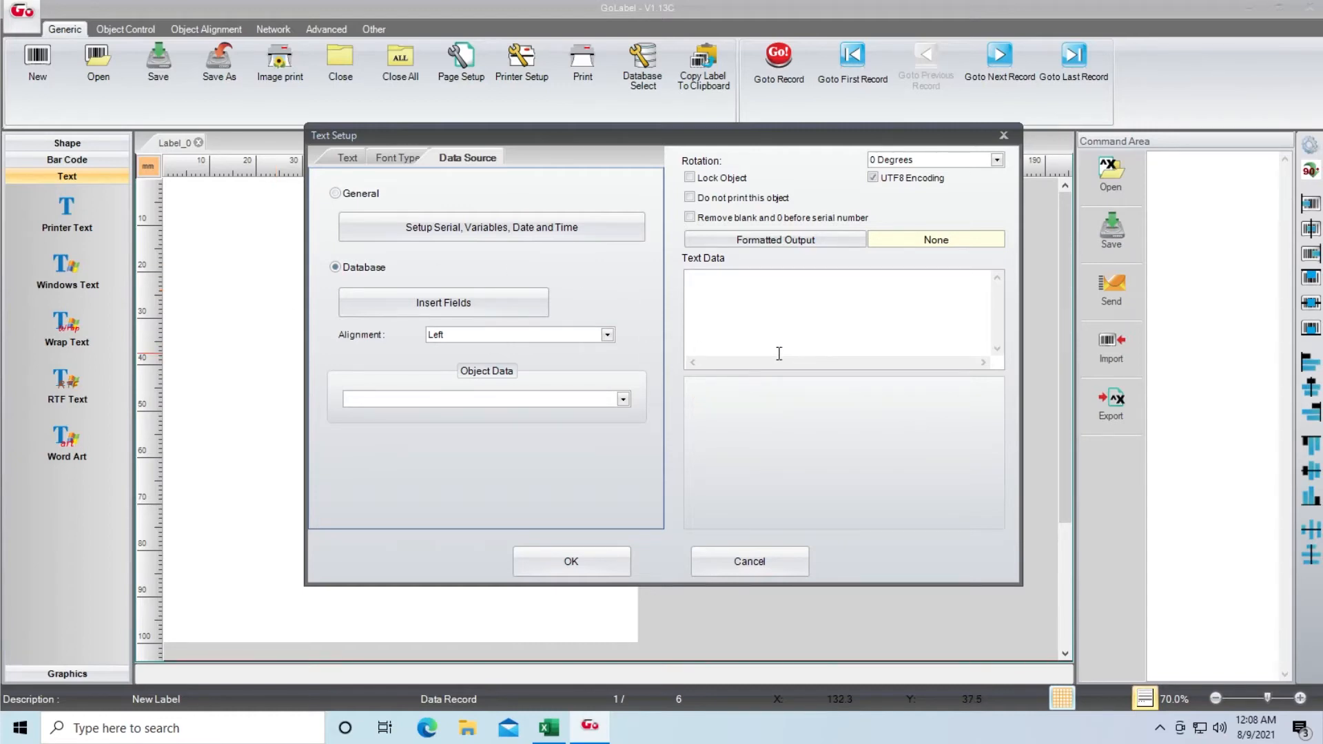
pyautogui.click(499, 304)
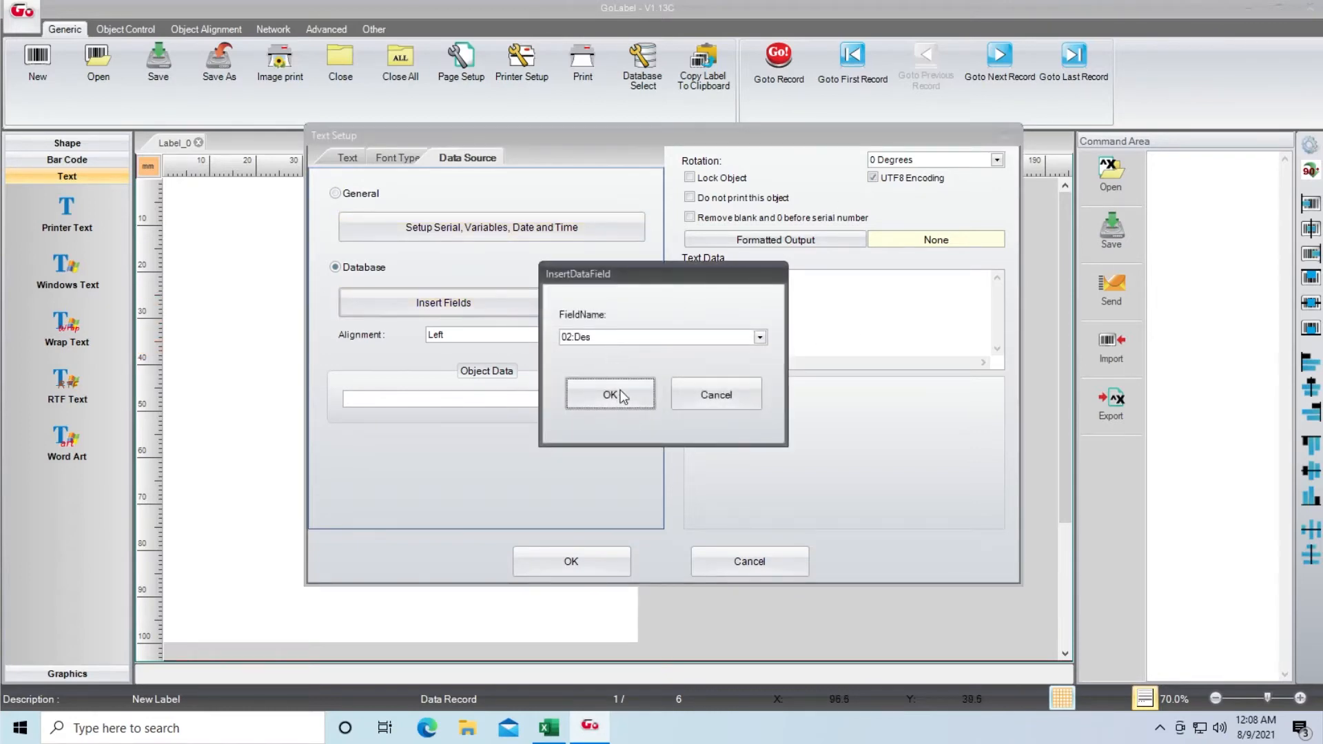
pyautogui.click(611, 394)
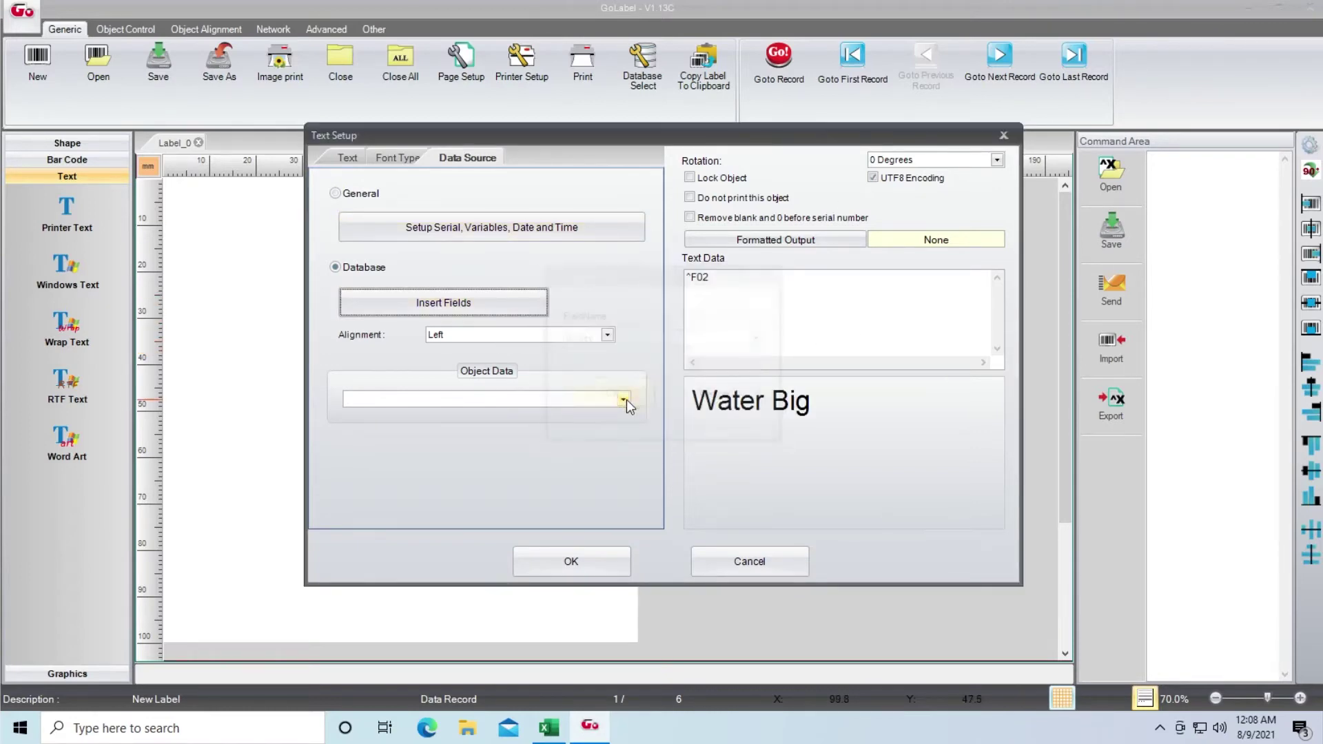
pyautogui.click(574, 563)
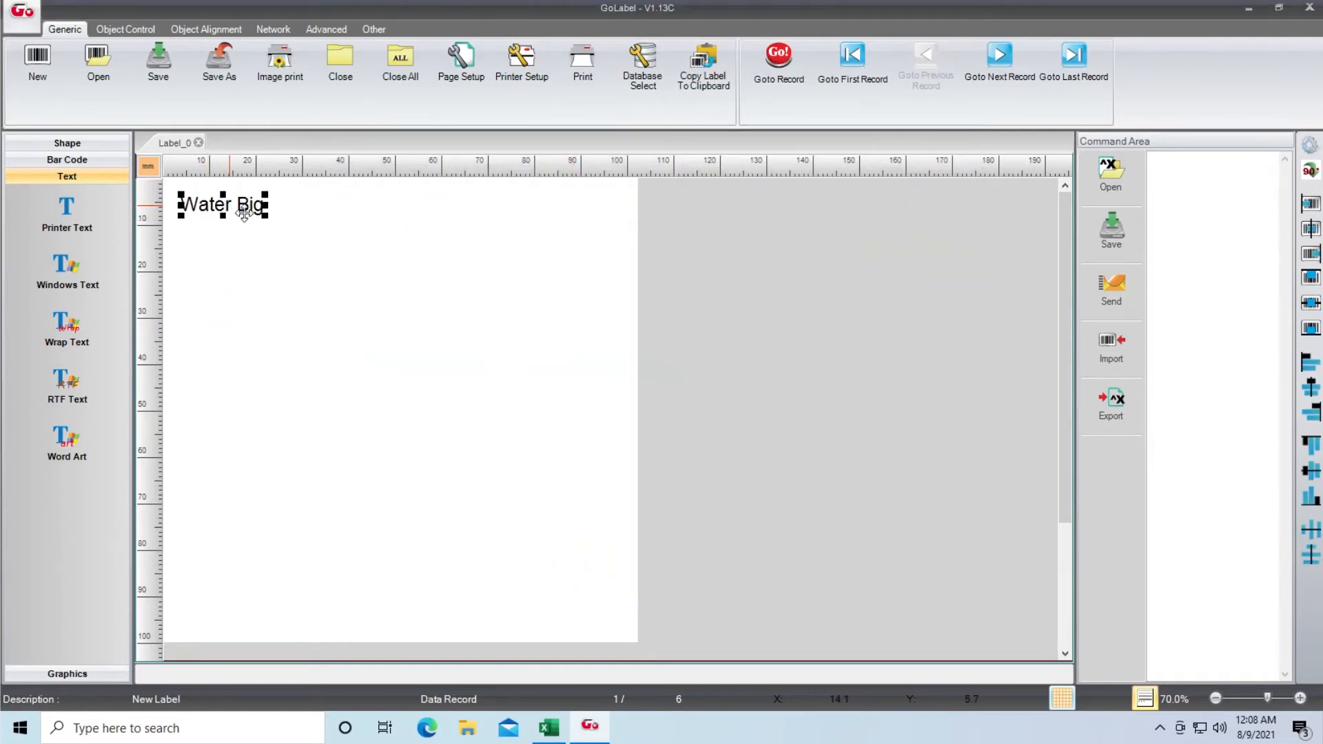
# Step: Enlarge the Water Big text and move it to the upper middle of the label
pyautogui.moveTo(237, 207); pyautogui.dragTo(494, 361)
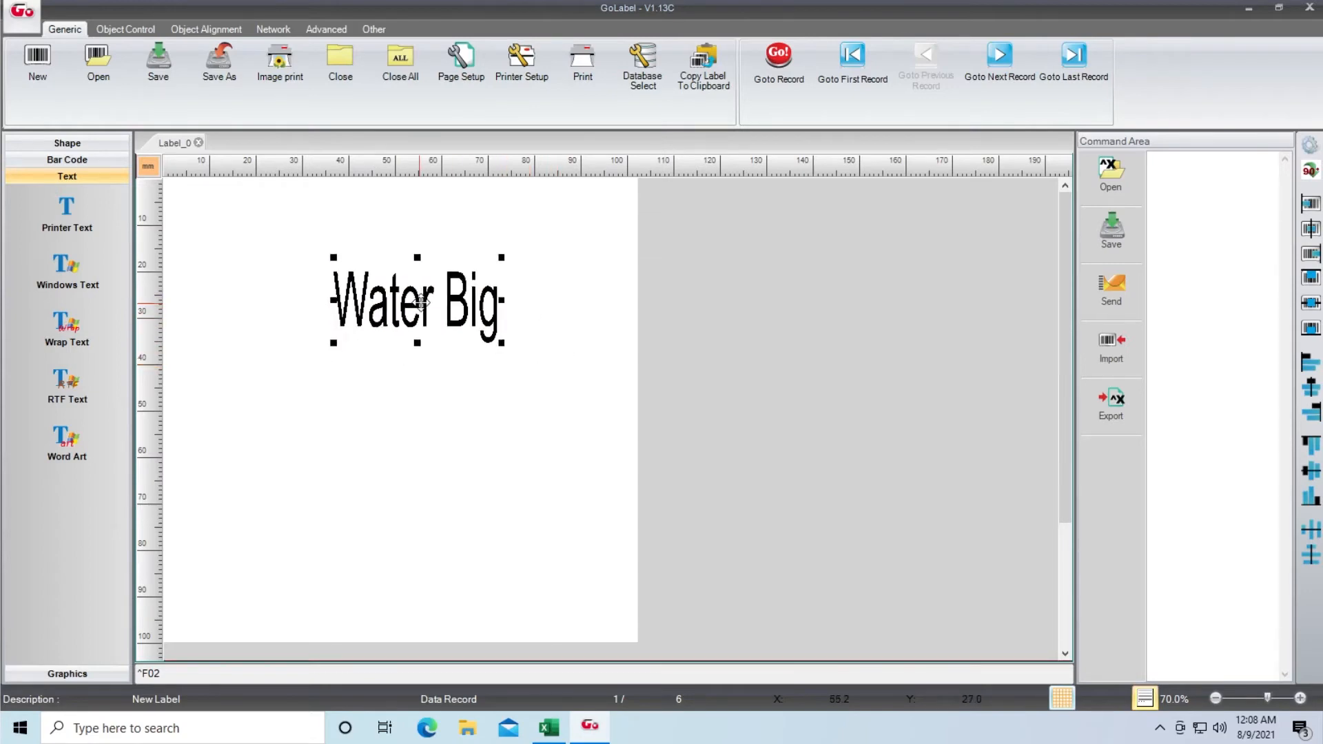
pyautogui.moveTo(409, 329); pyautogui.dragTo(429, 304)
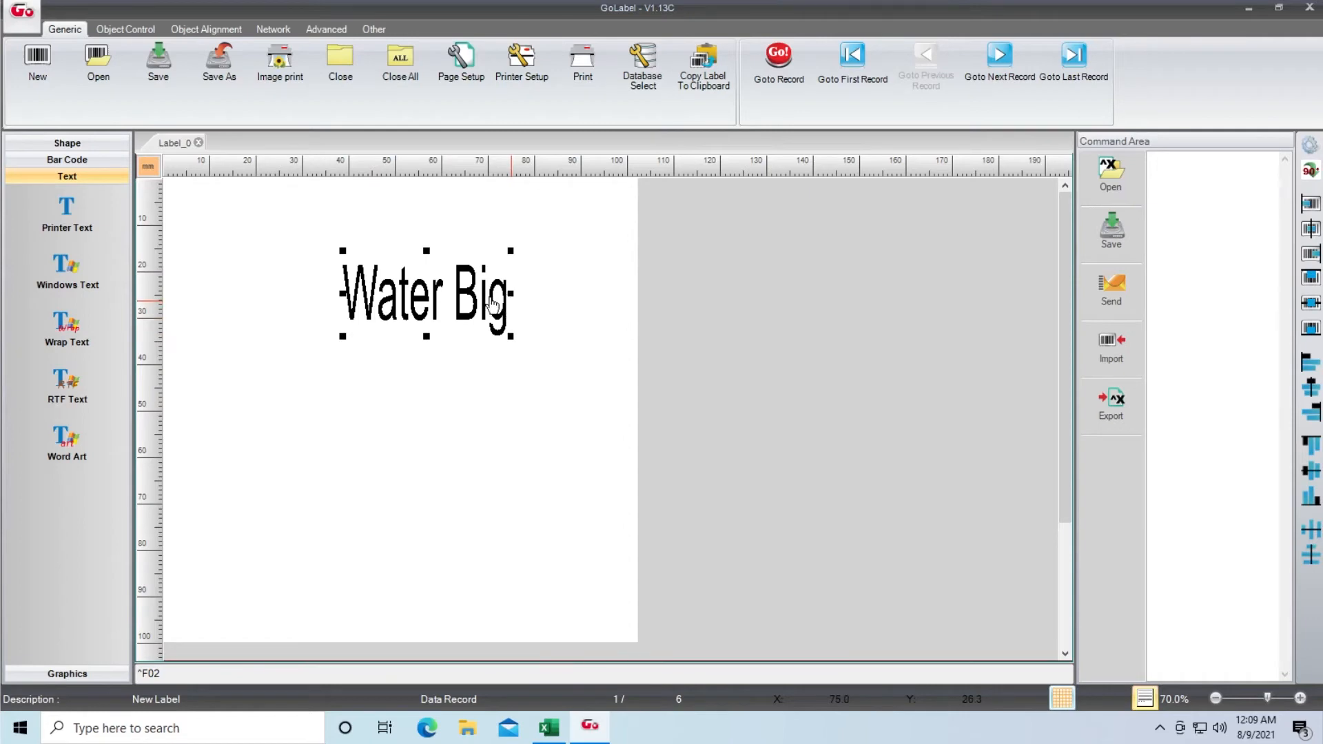
pyautogui.click(77, 159)
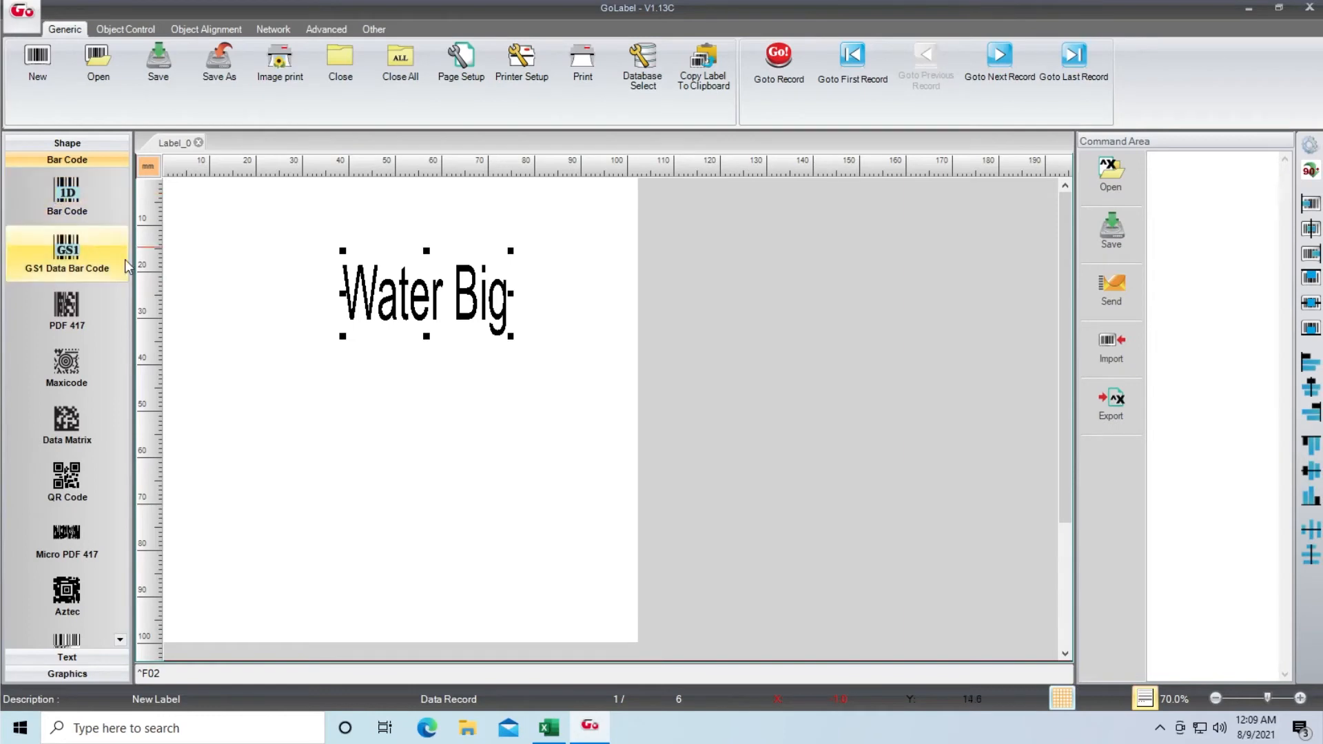
# Step: Drop a barcode onto the label and set its data source to the database
pyautogui.moveTo(66, 194); pyautogui.dragTo(174, 333)
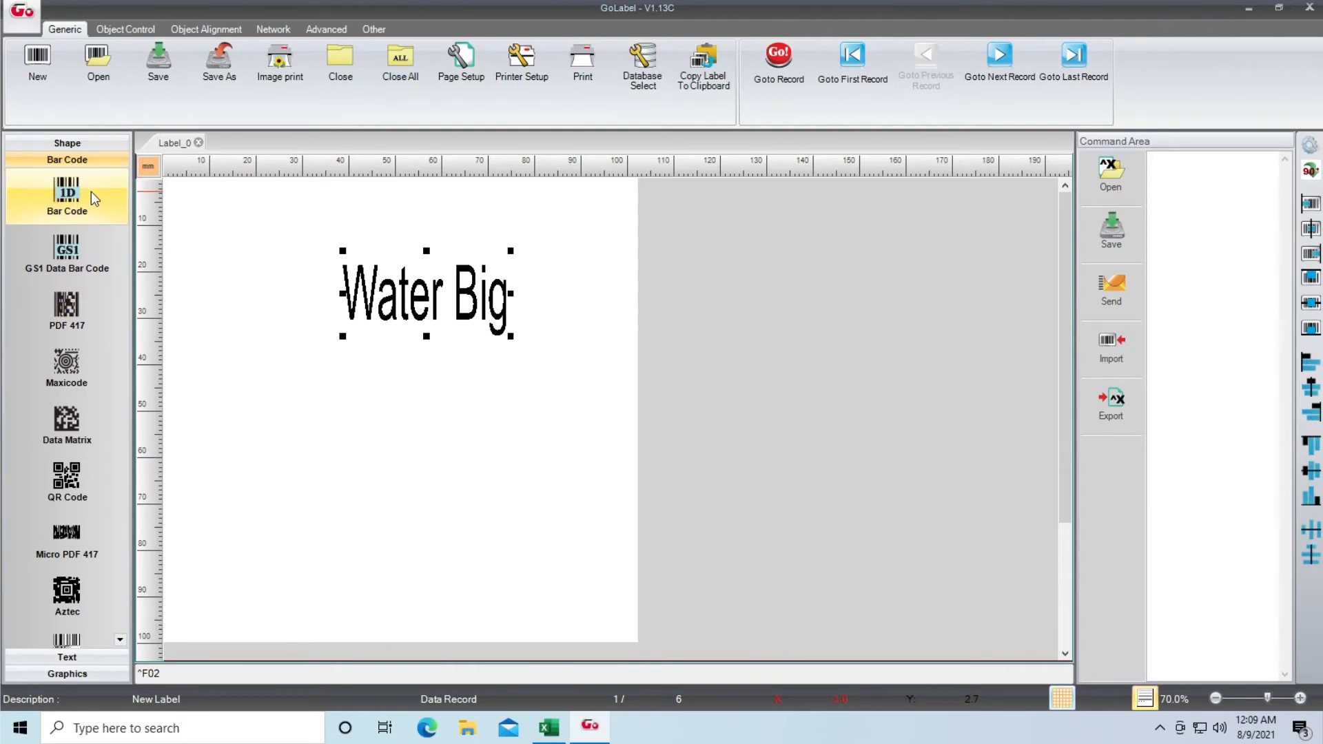
pyautogui.moveTo(91, 197); pyautogui.dragTo(404, 381)
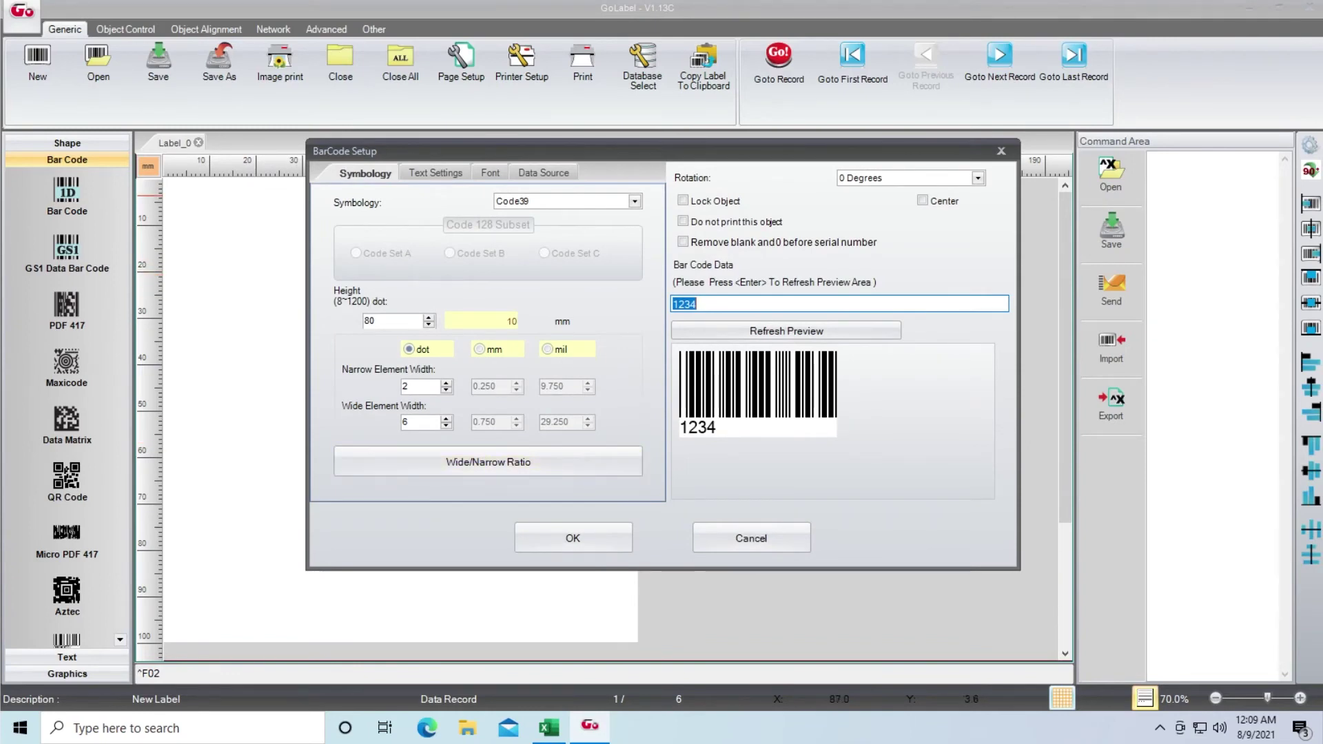
pyautogui.click(542, 173)
pyautogui.click(348, 279)
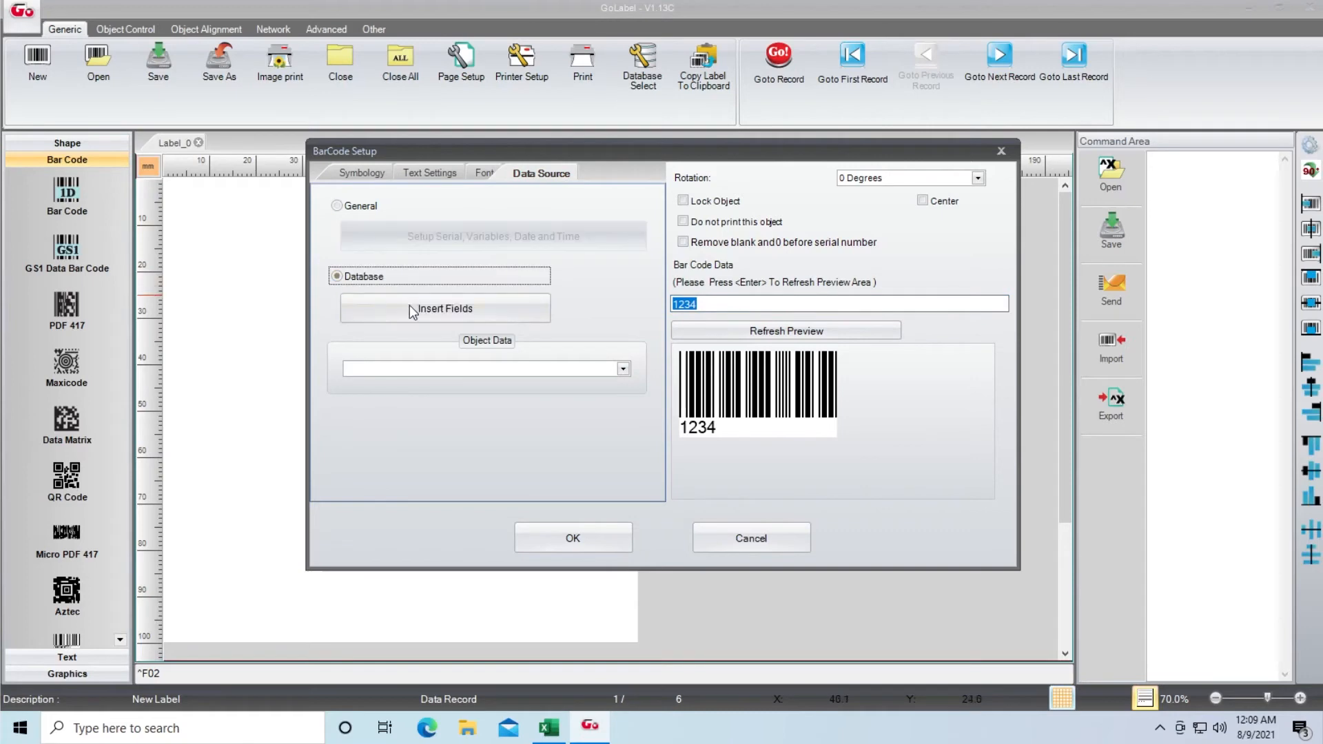
pyautogui.click(411, 311)
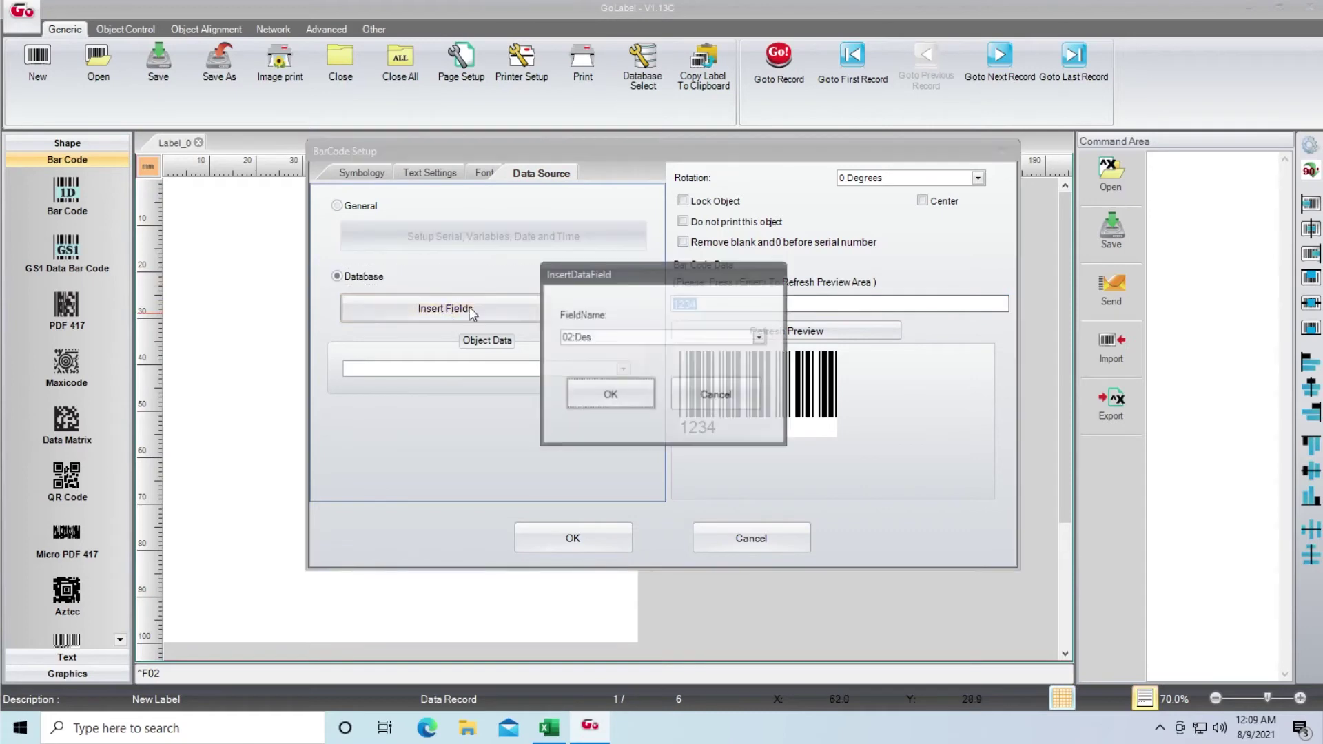
pyautogui.click(758, 341)
pyautogui.click(642, 366)
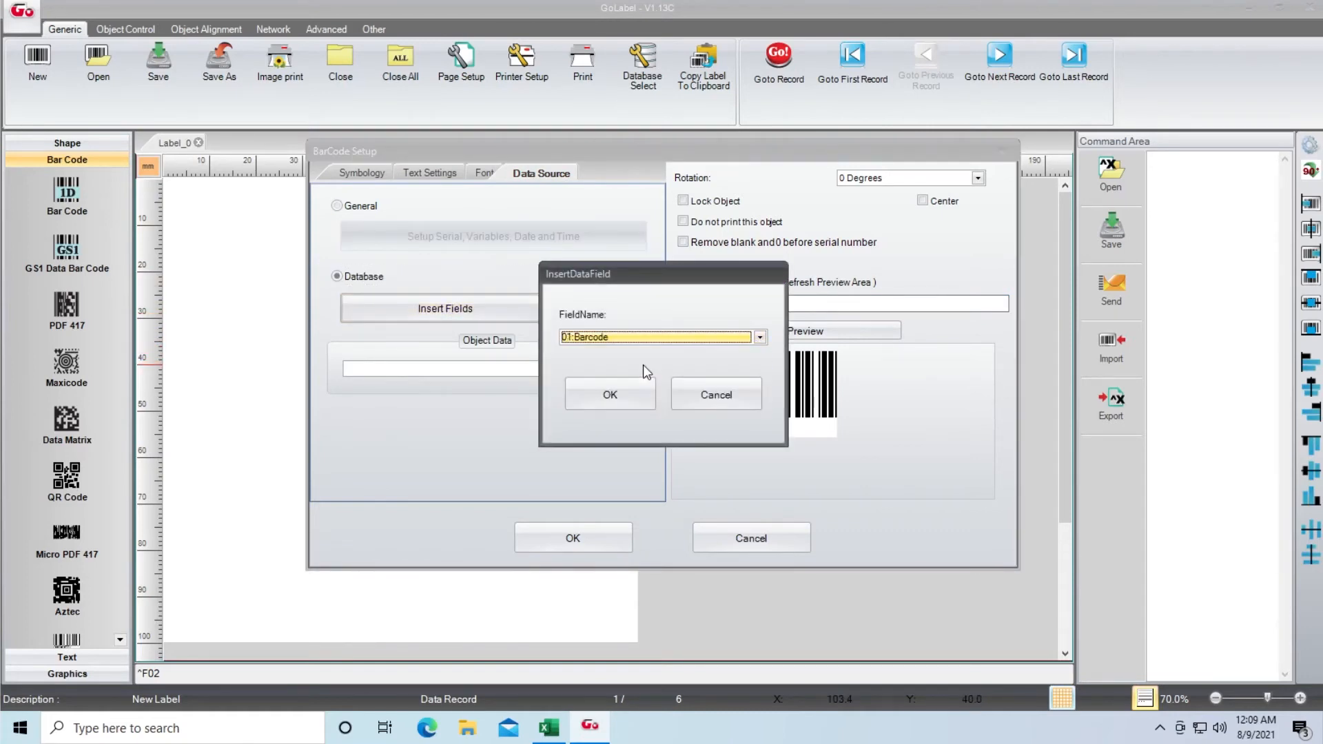
pyautogui.click(605, 408)
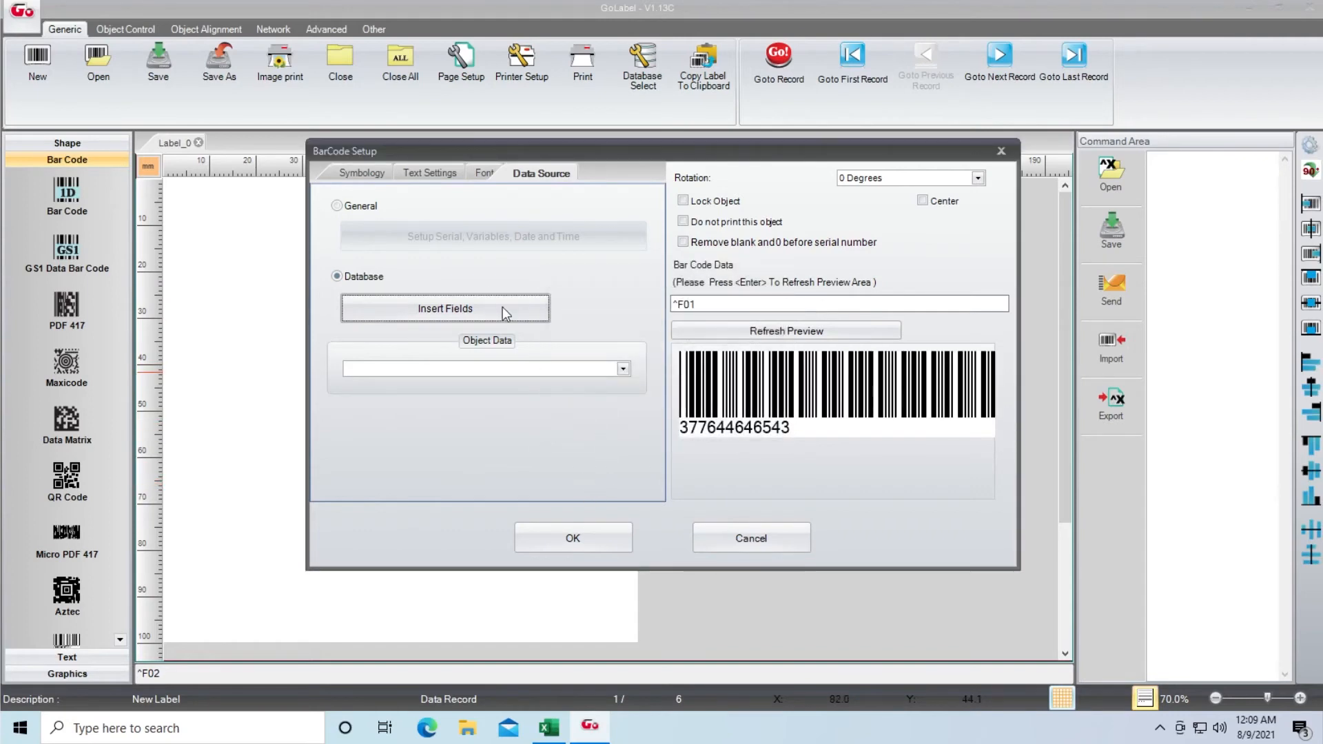
pyautogui.click(363, 173)
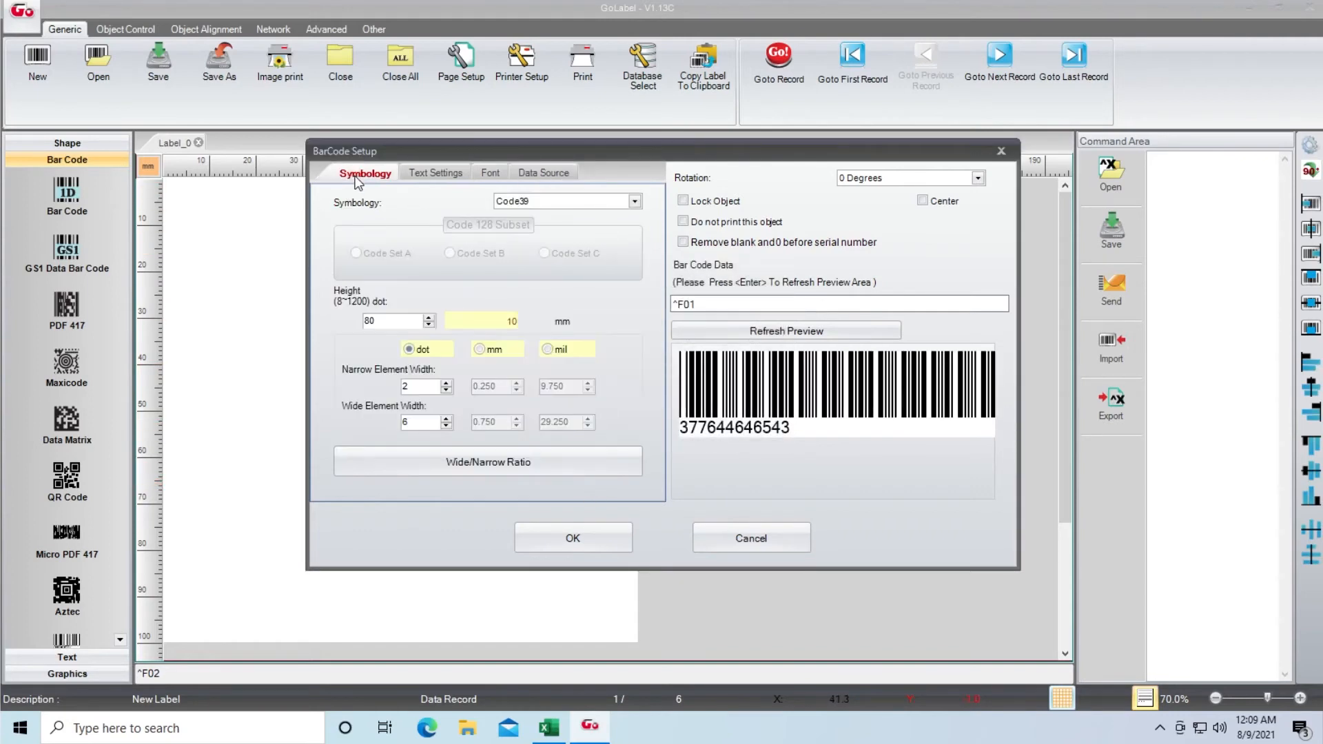
# Step: Switch the barcode symbology to Code128Auto and widen it across the label
pyautogui.click(634, 201)
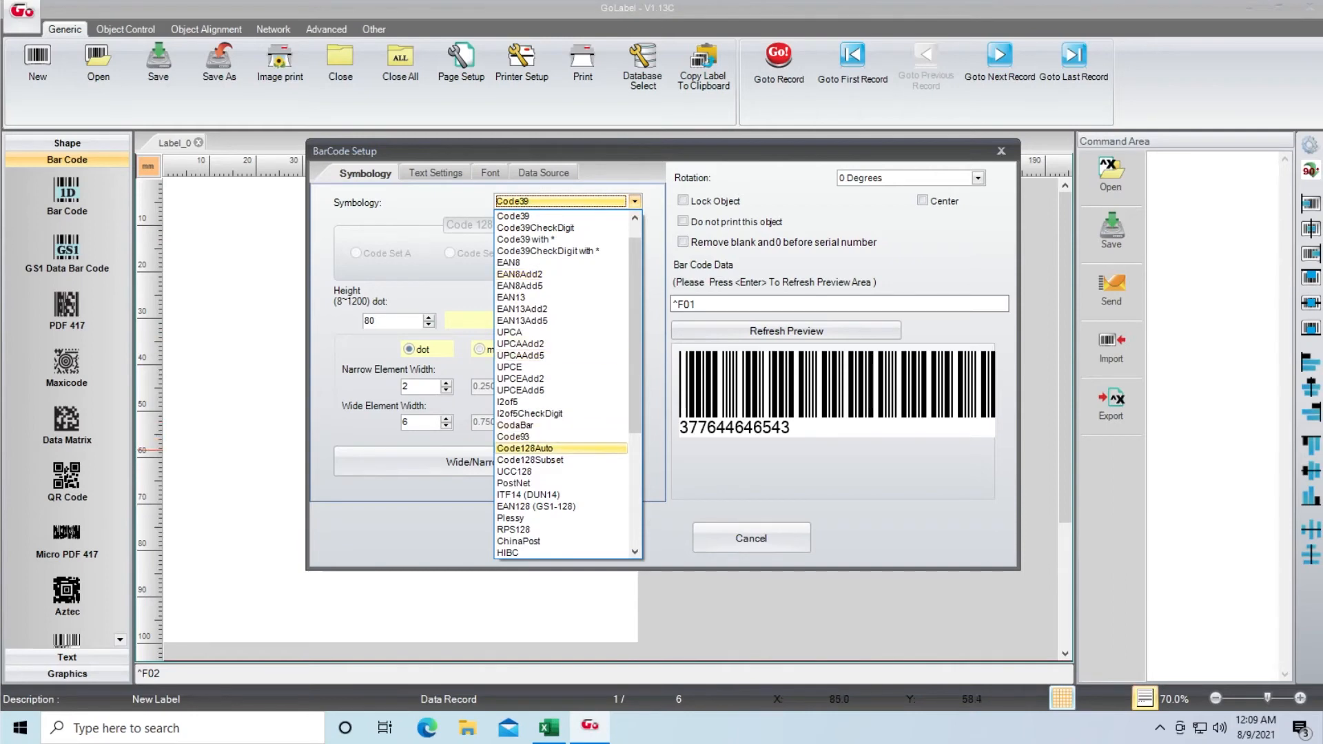
pyautogui.click(526, 449)
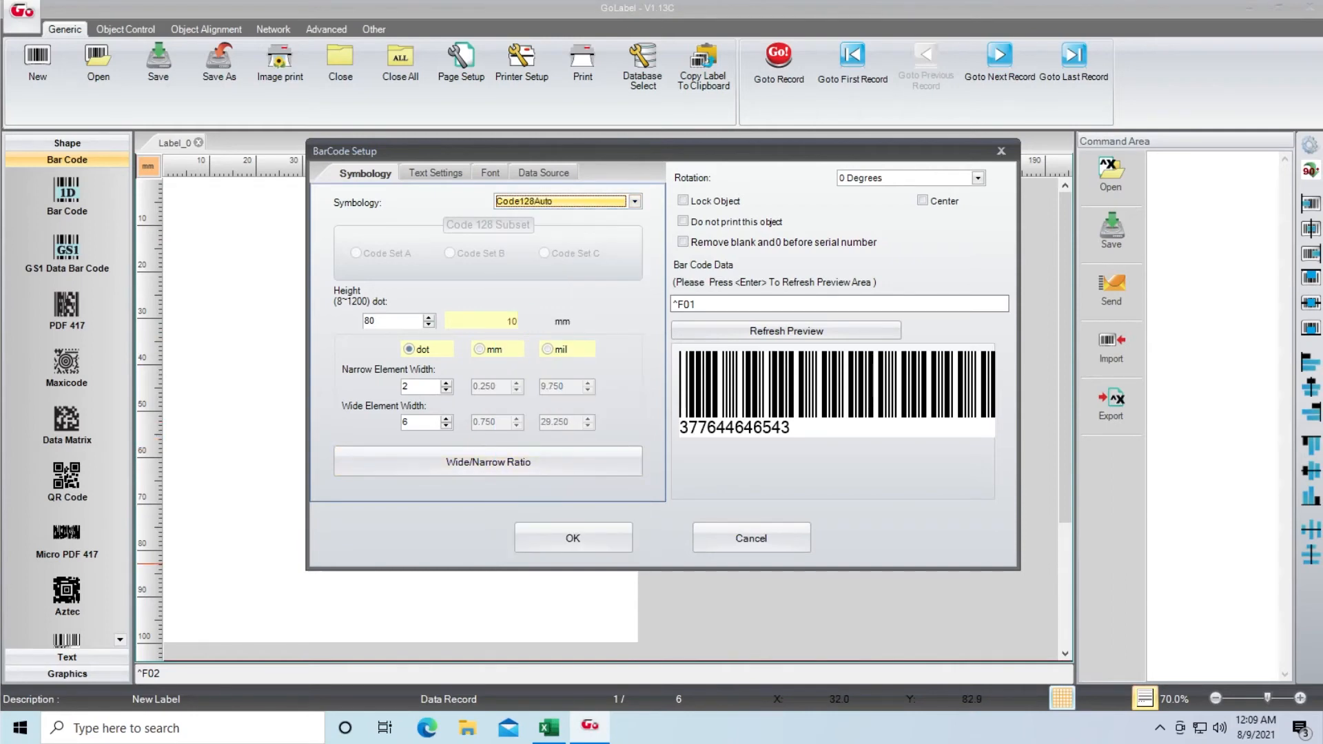
pyautogui.click(572, 538)
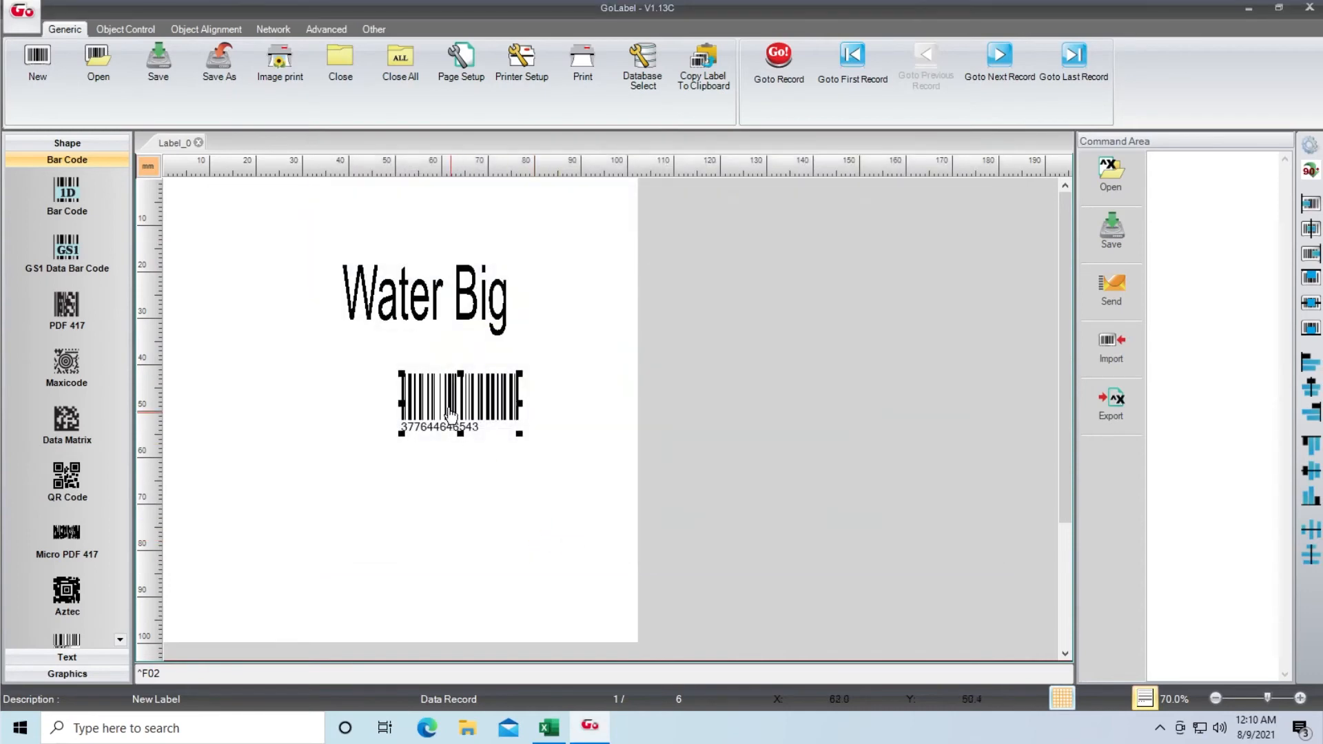
pyautogui.moveTo(455, 436); pyautogui.dragTo(610, 436)
# Step: Shift the Water Big text left so it sits above the barcode
pyautogui.click(496, 299)
pyautogui.moveTo(497, 299); pyautogui.dragTo(419, 300)
pyautogui.click(480, 610)
pyautogui.click(66, 657)
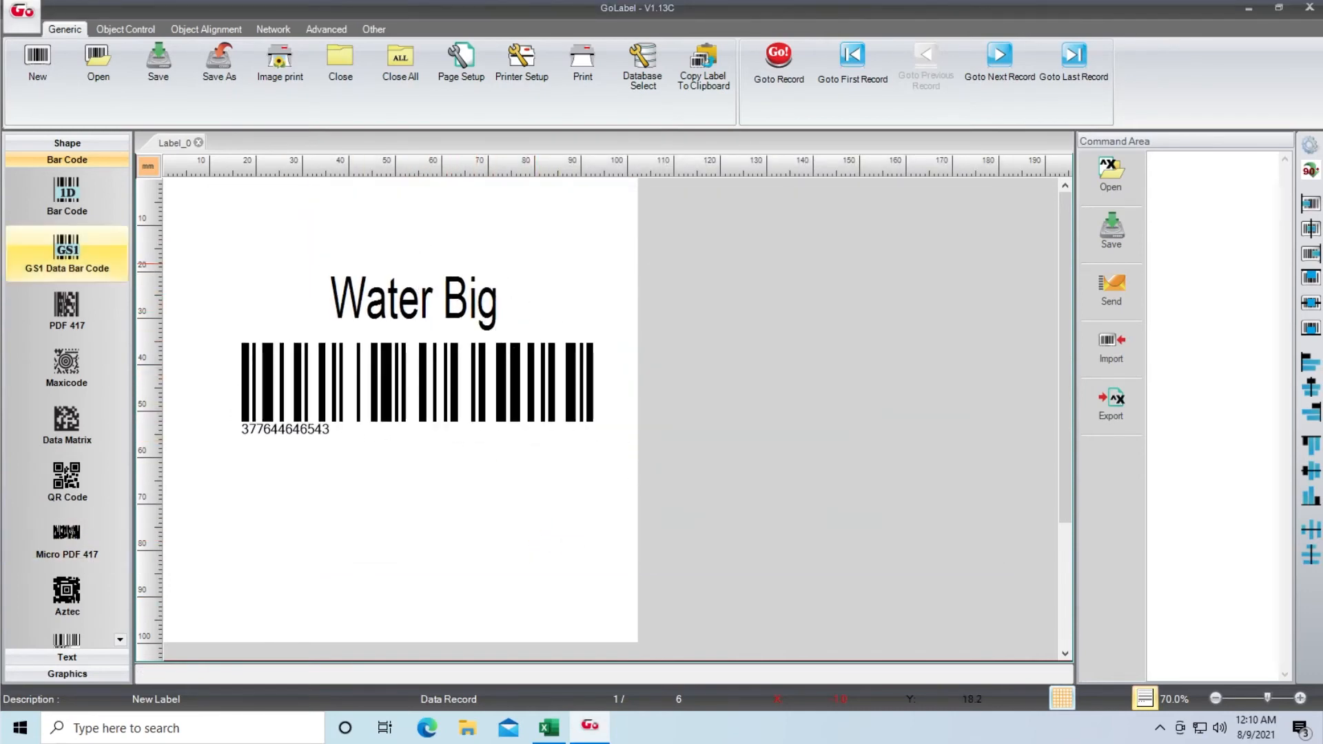
# Step: Place a printer text below the barcode, database-sourced with centre alignment
pyautogui.click(66, 212)
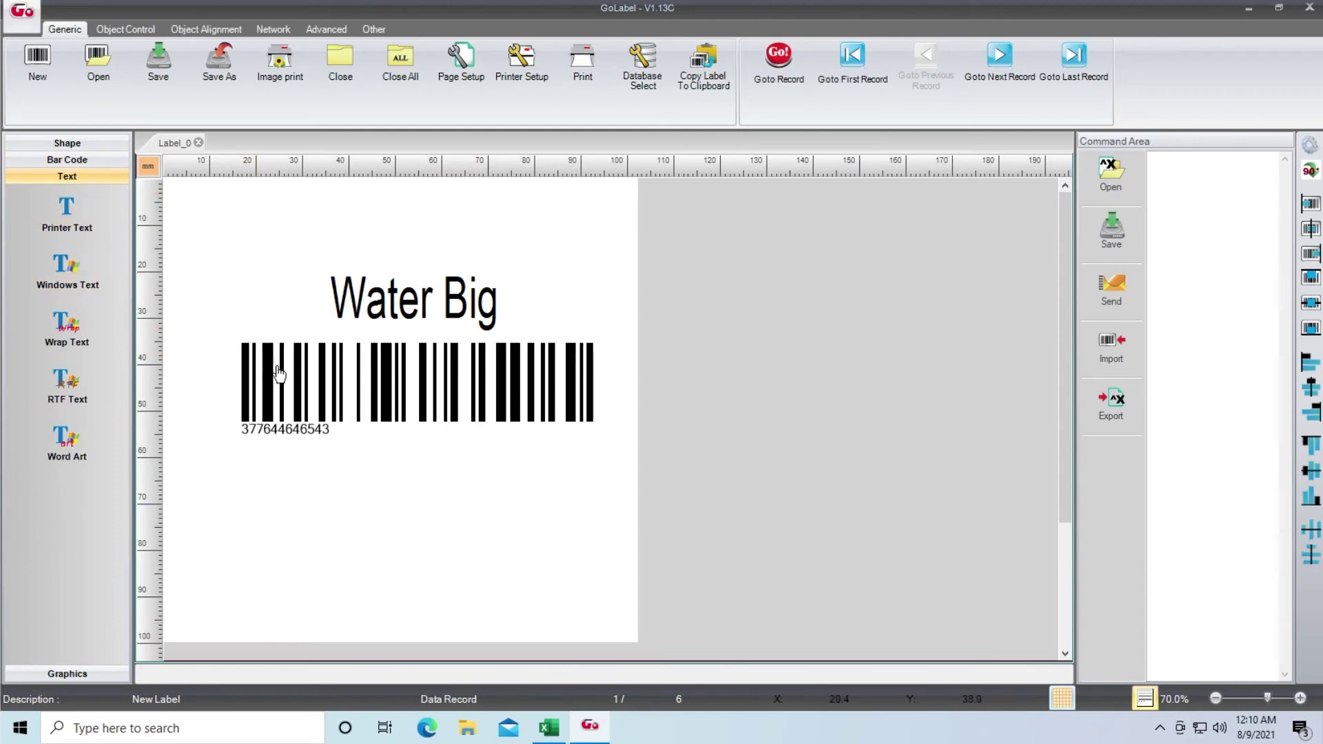
pyautogui.click(402, 488)
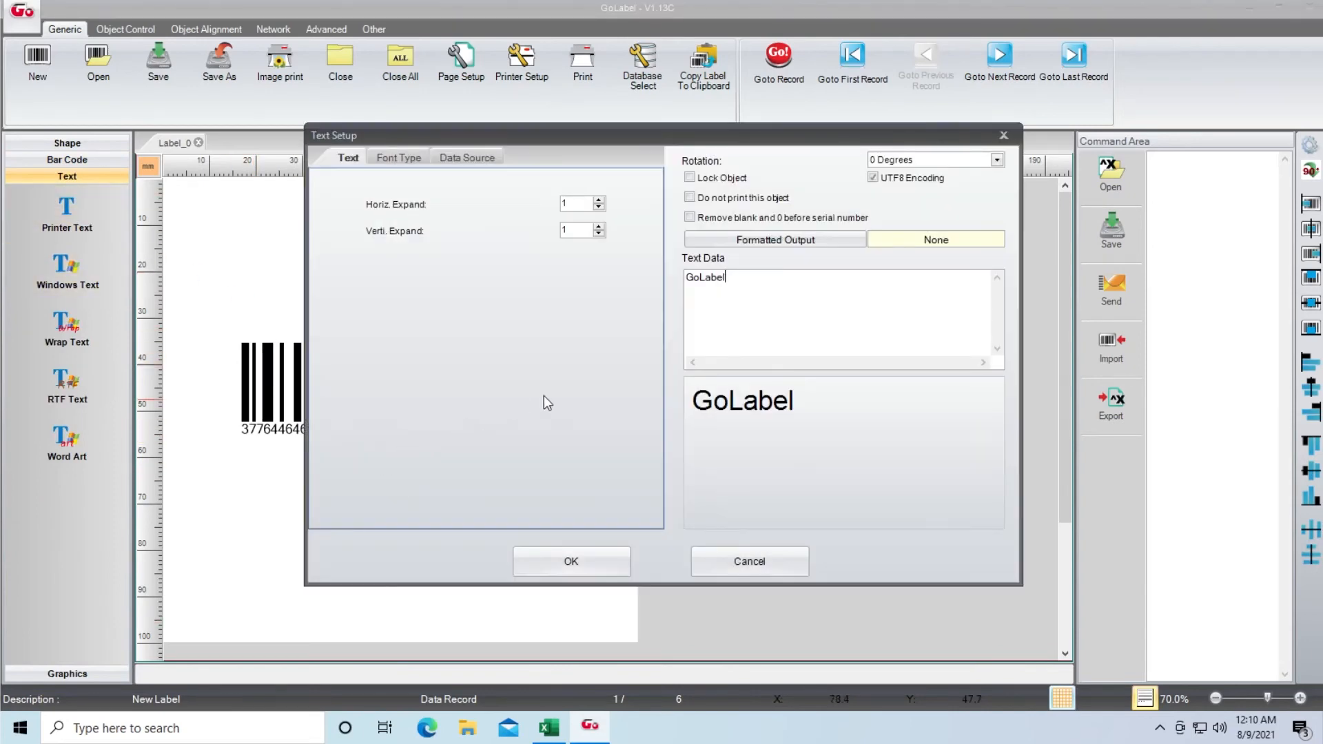
pyautogui.click(467, 157)
pyautogui.click(335, 267)
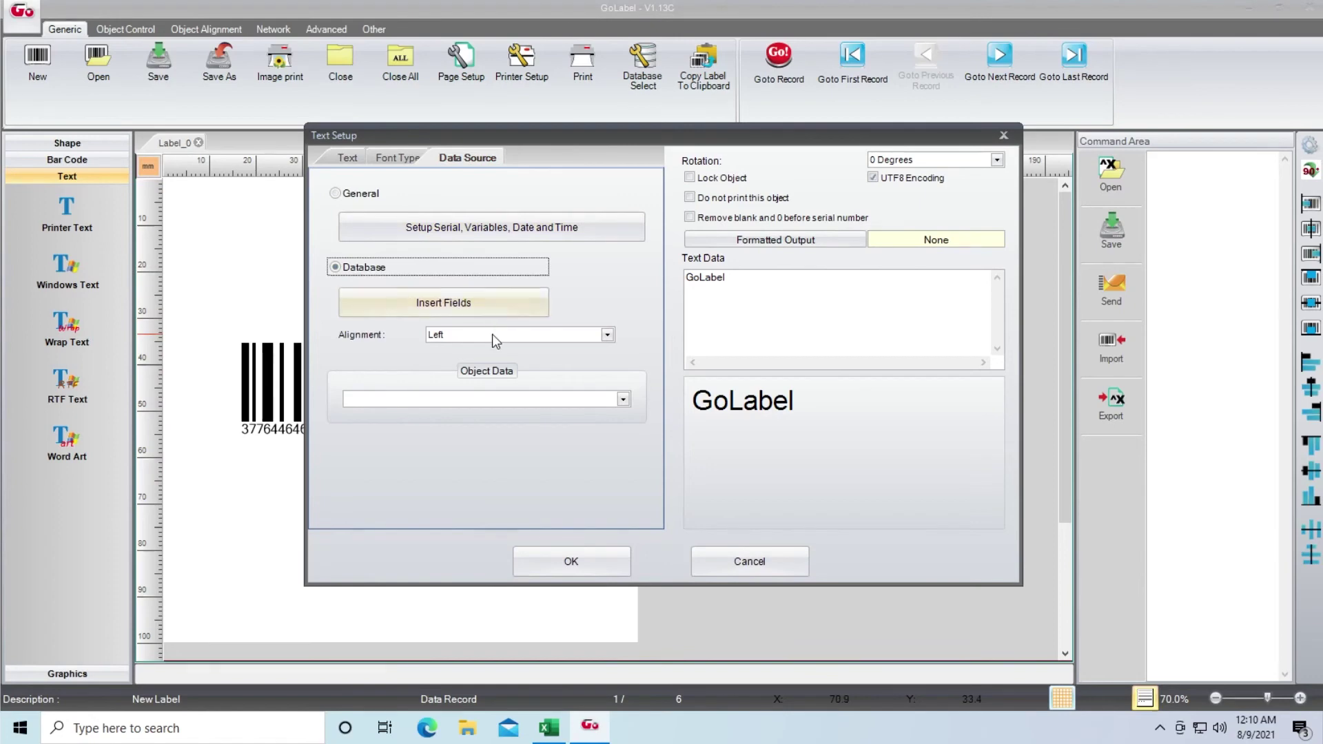
pyautogui.click(607, 334)
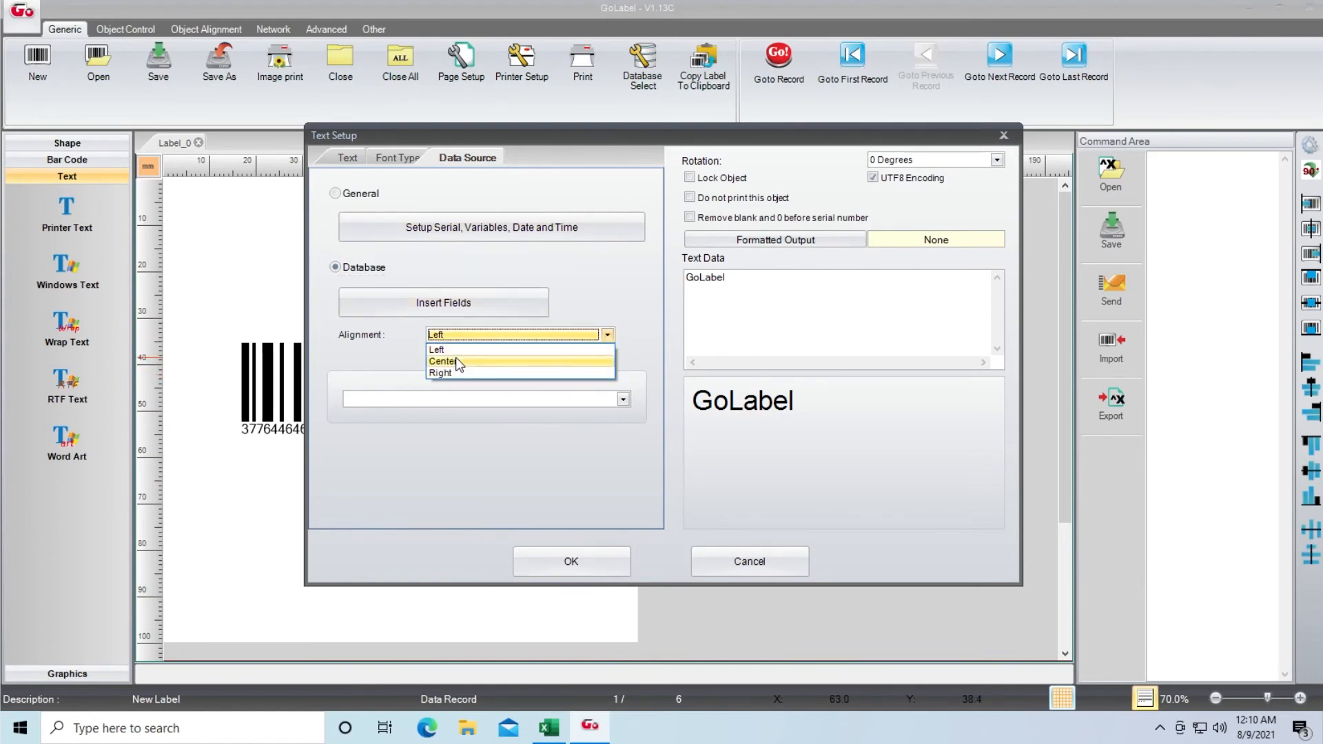
pyautogui.click(456, 356)
# Step: Insert the 05:Price field and delete the GoLabel placeholder from the text data
pyautogui.click(442, 303)
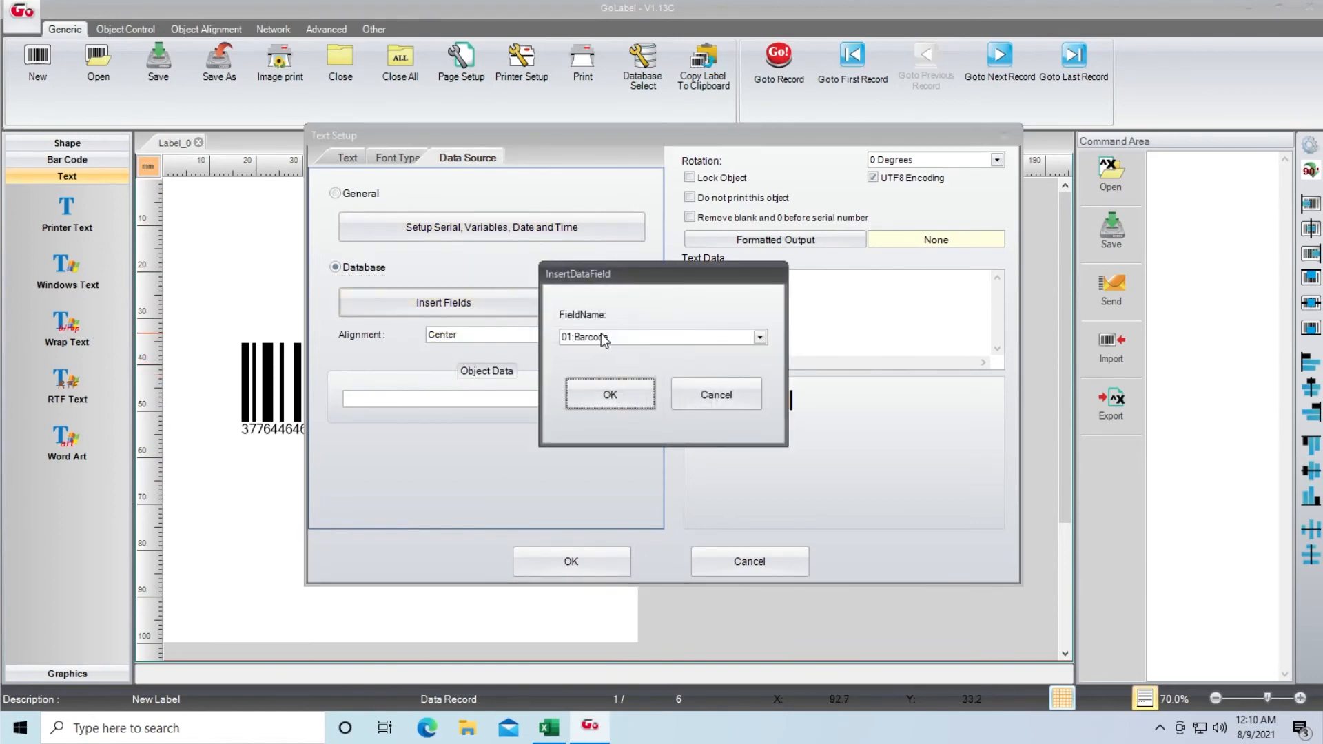
pyautogui.click(692, 340)
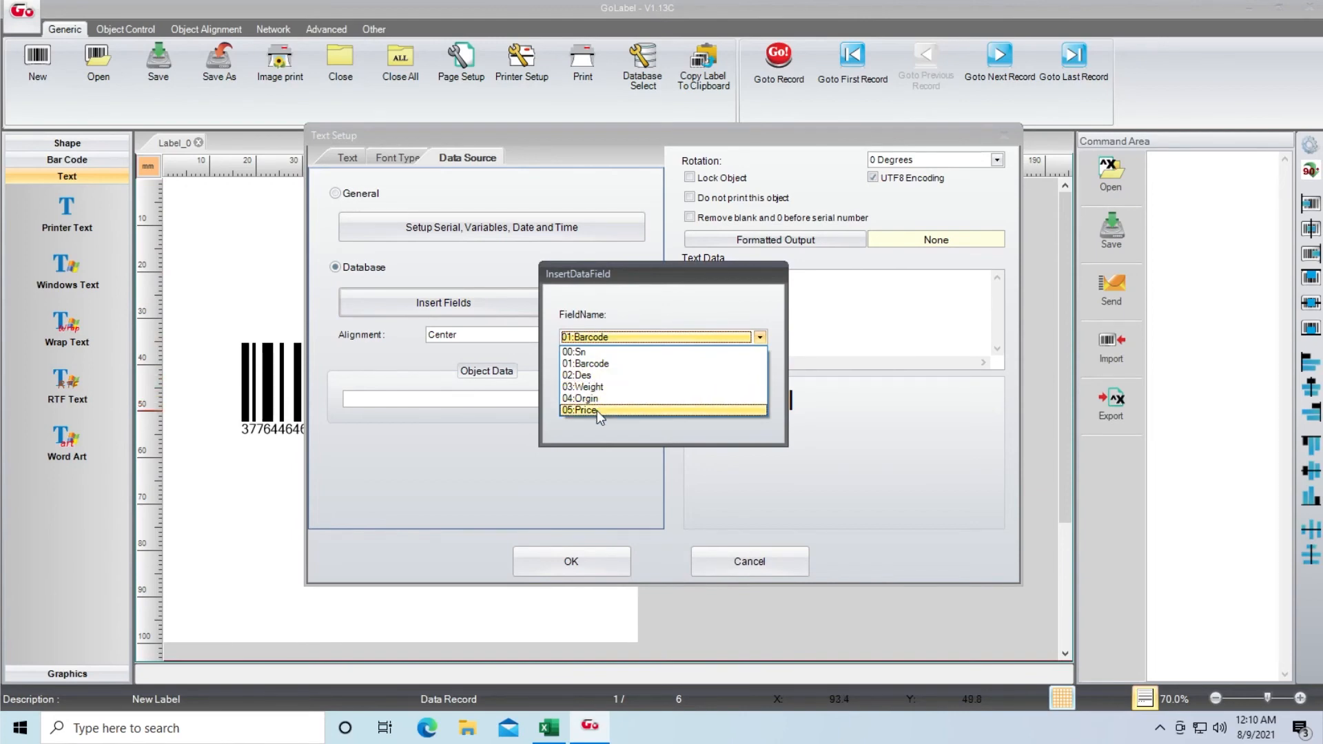
pyautogui.click(596, 411)
pyautogui.click(609, 394)
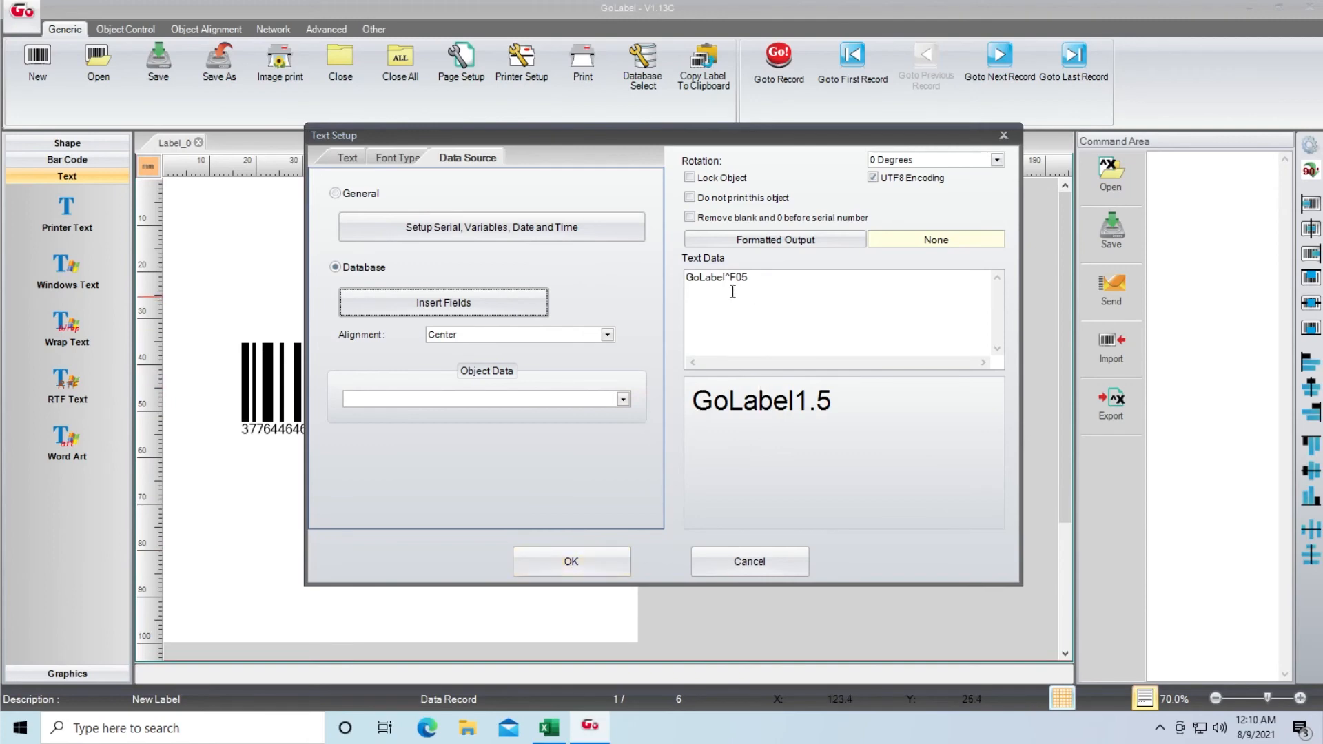
pyautogui.moveTo(731, 277); pyautogui.dragTo(673, 281)
pyautogui.press('Delete')
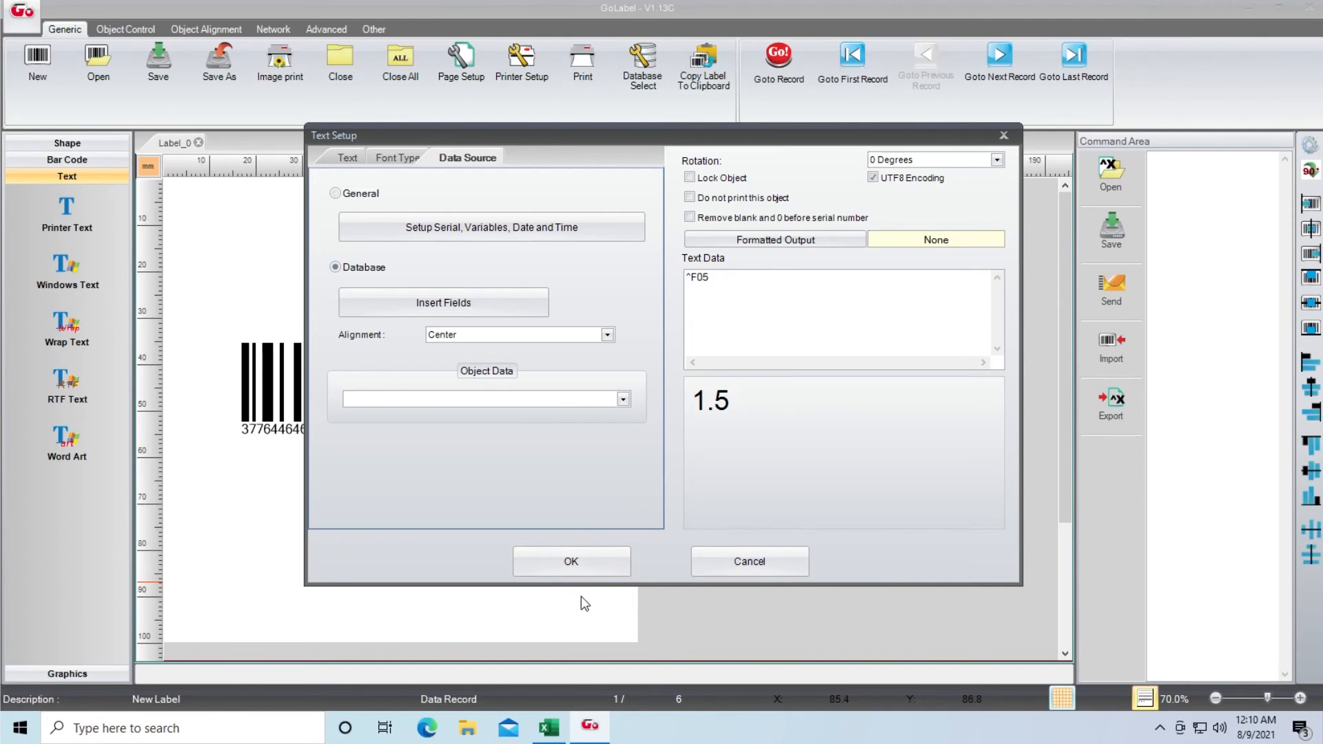
# Step: Confirm the price text, enlarge the 1.5 and position it just under the barcode
pyautogui.click(571, 561)
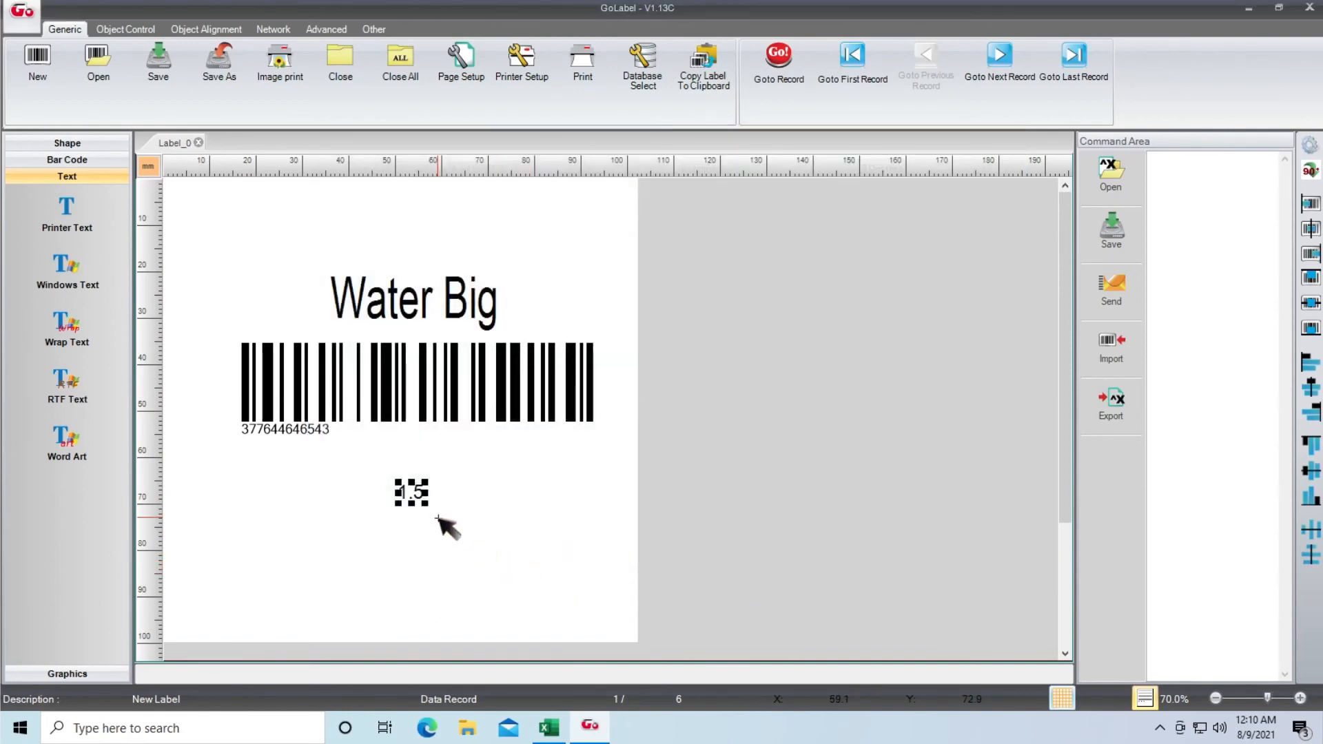
pyautogui.moveTo(459, 516); pyautogui.dragTo(507, 530)
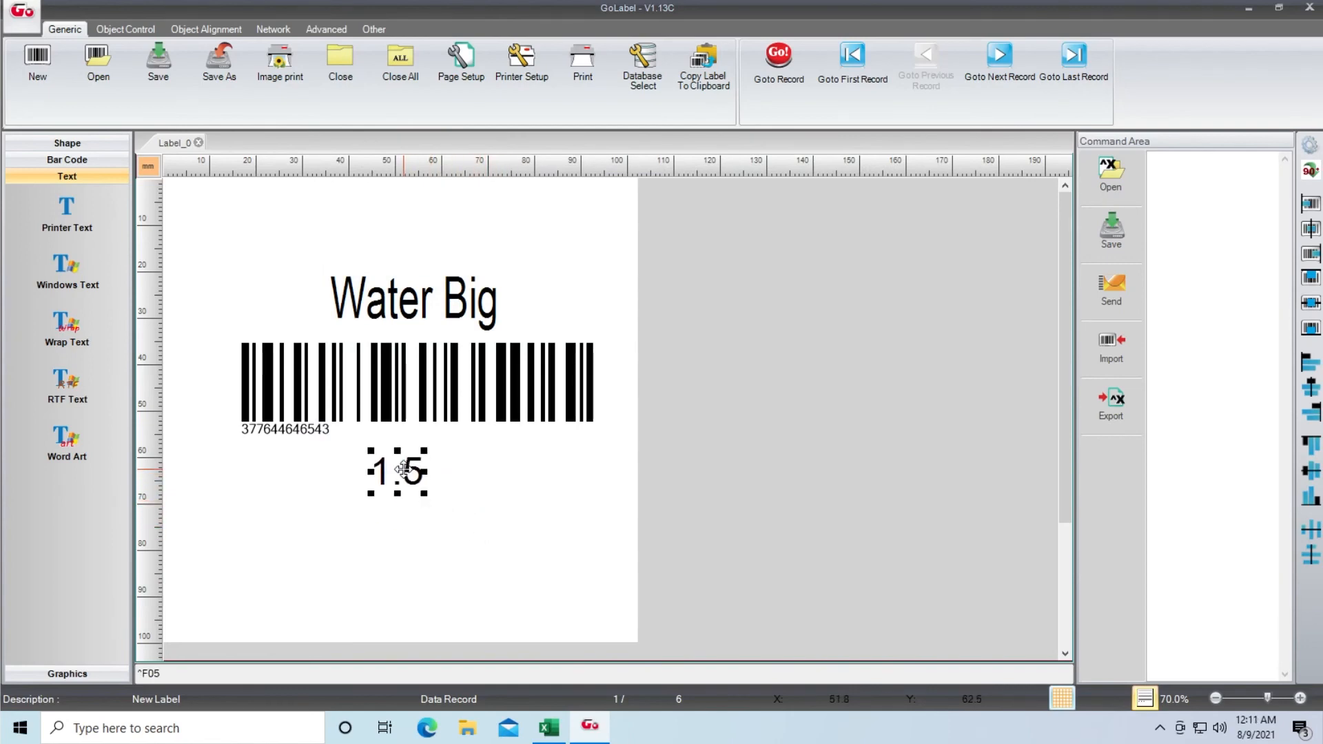
pyautogui.moveTo(426, 504); pyautogui.dragTo(397, 475)
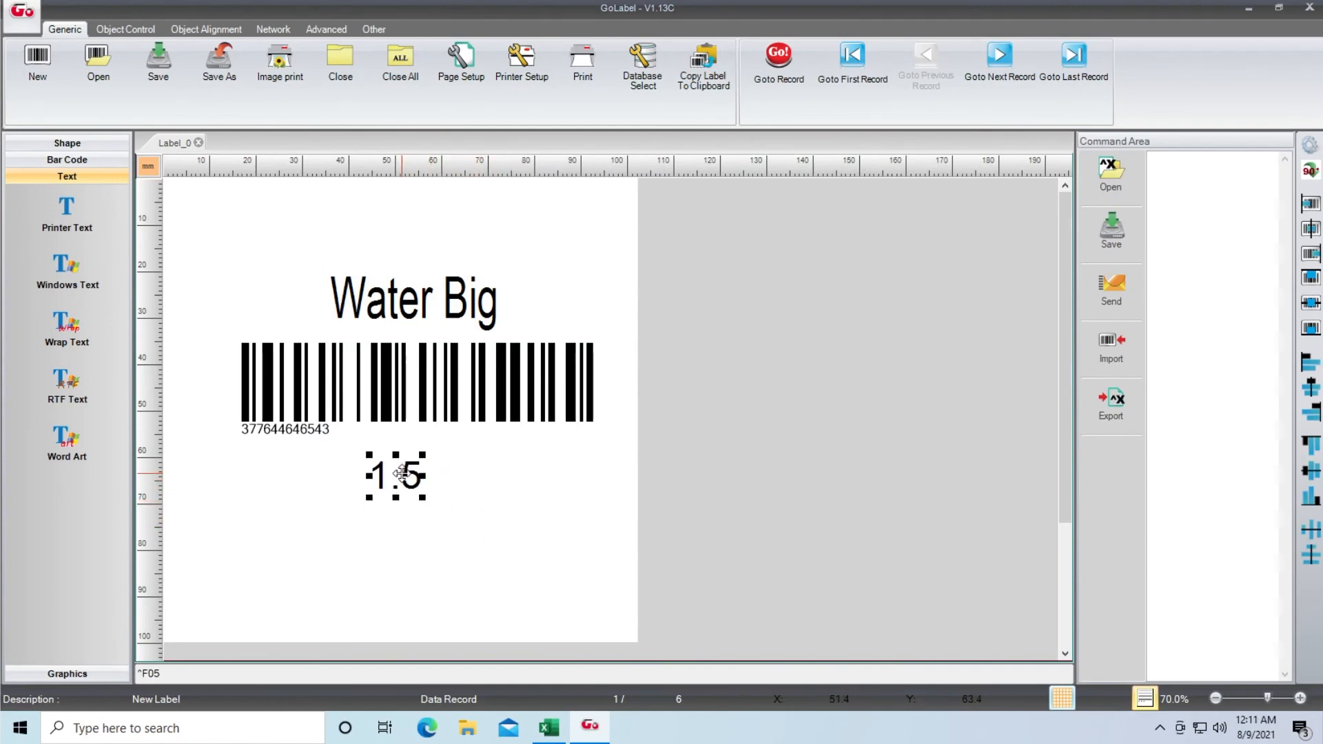
pyautogui.click(622, 565)
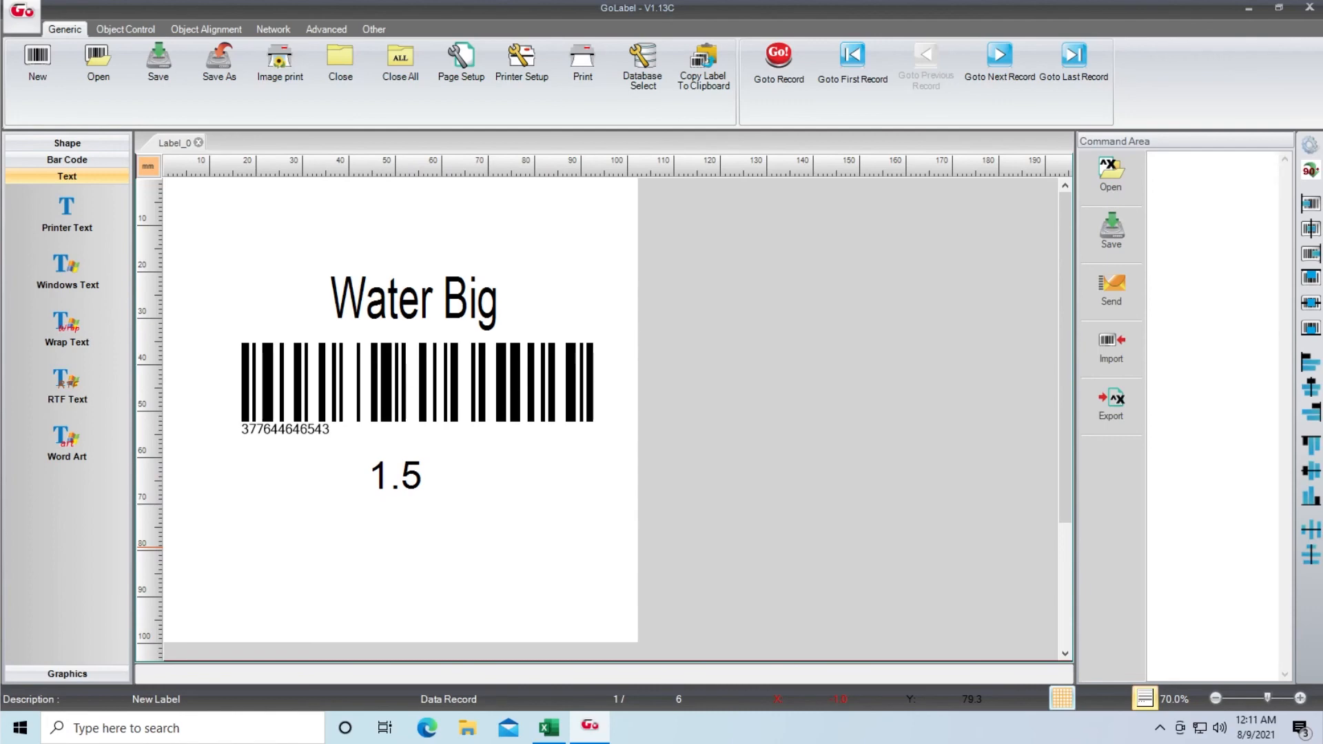
# Step: Set the page size to 108 mm wide by 80 mm high in Page Setup
pyautogui.rightClick(540, 439)
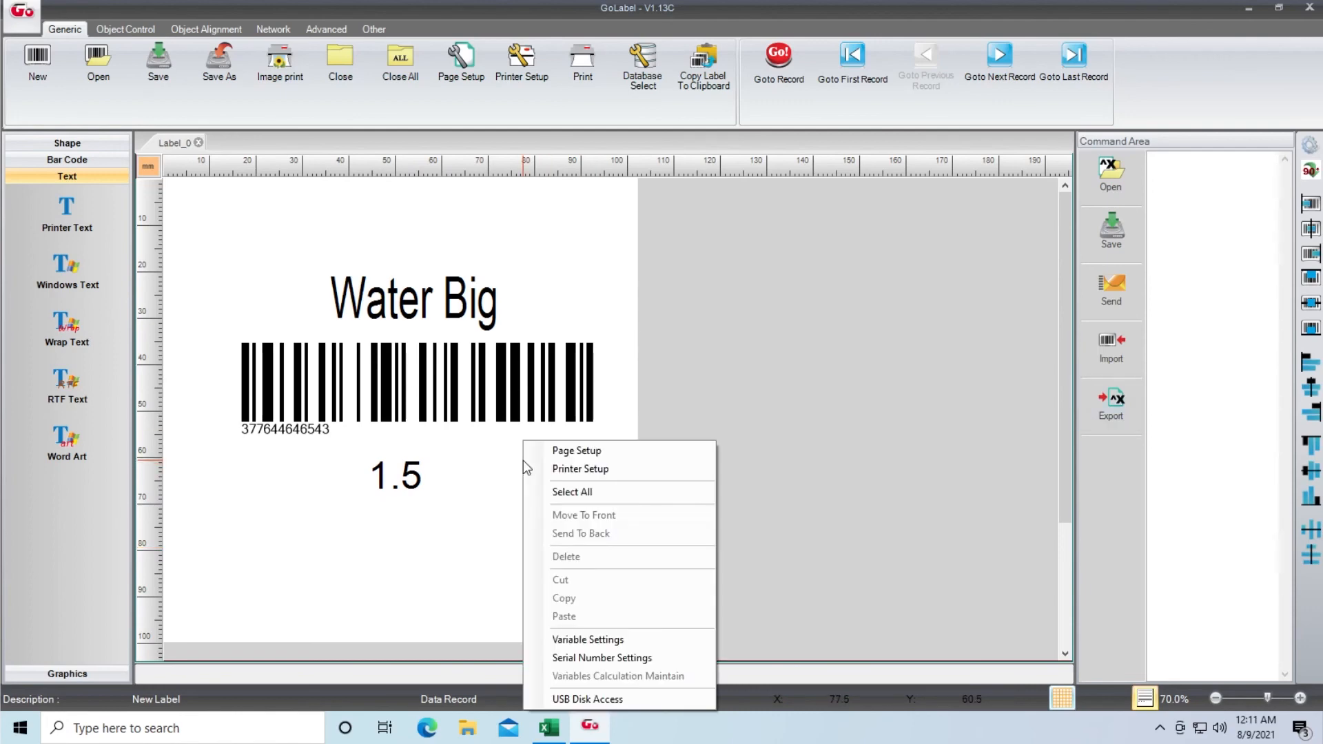
pyautogui.click(583, 465)
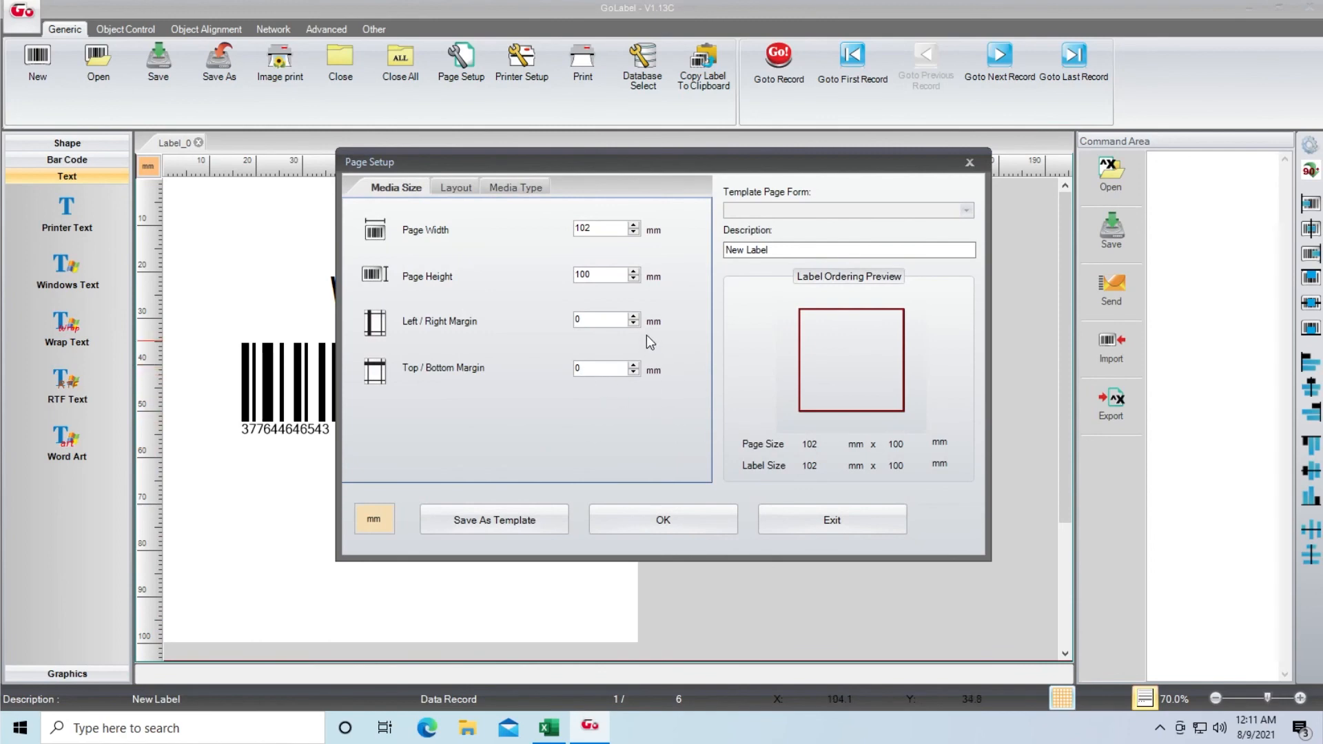
pyautogui.click(634, 272)
pyautogui.click(634, 272)
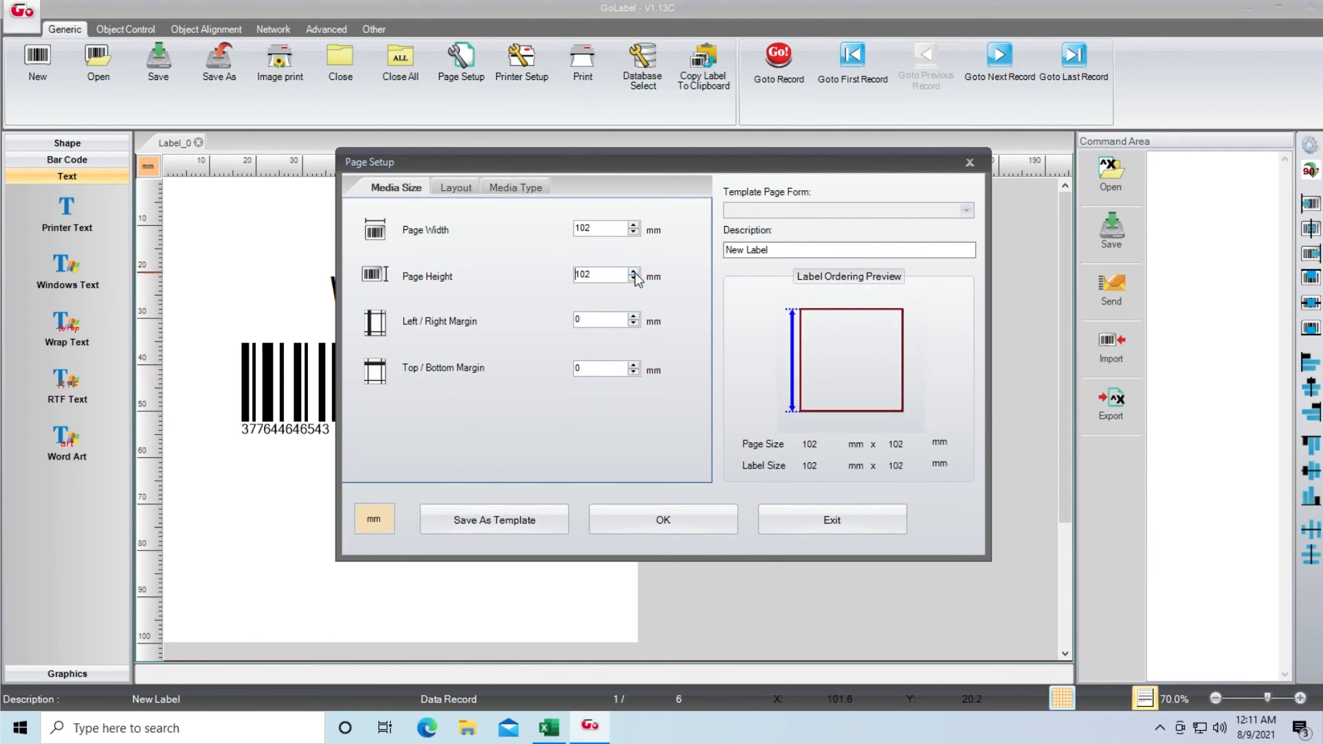
pyautogui.click(634, 280)
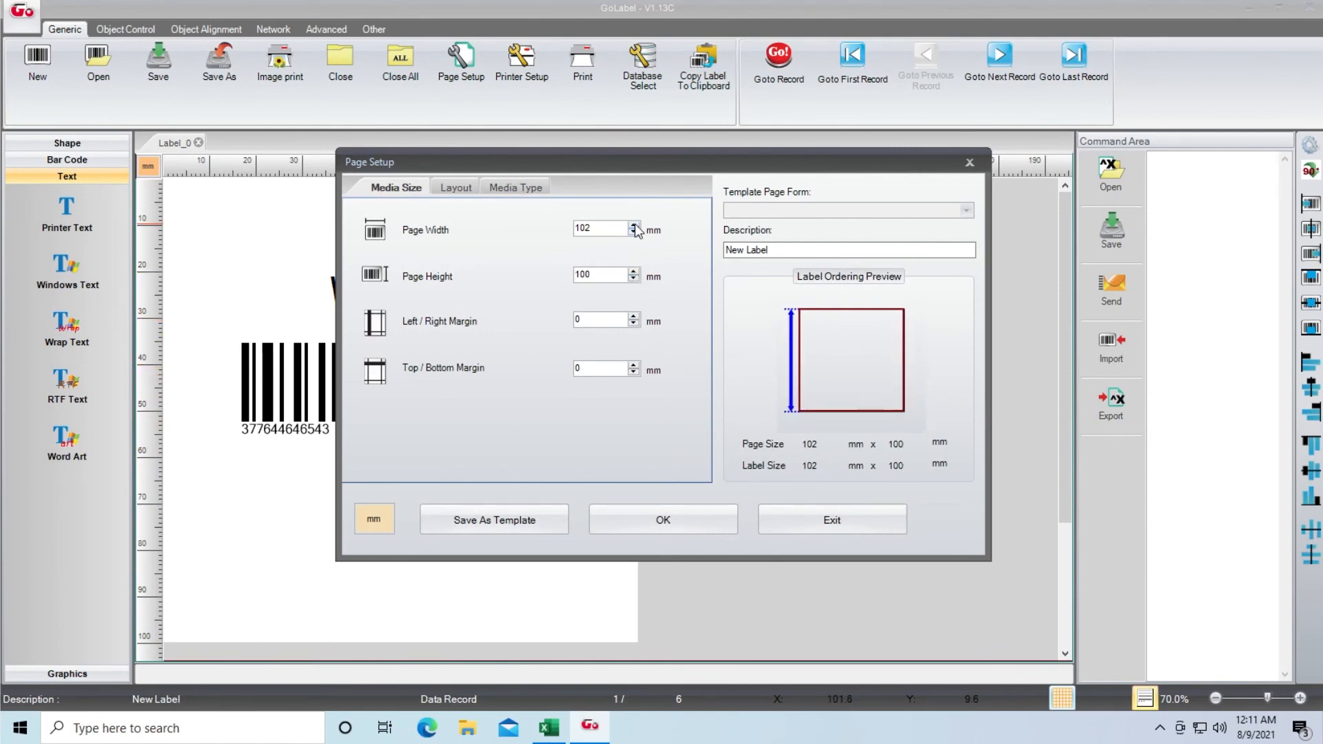
pyautogui.click(634, 226)
pyautogui.click(633, 225)
pyautogui.click(633, 272)
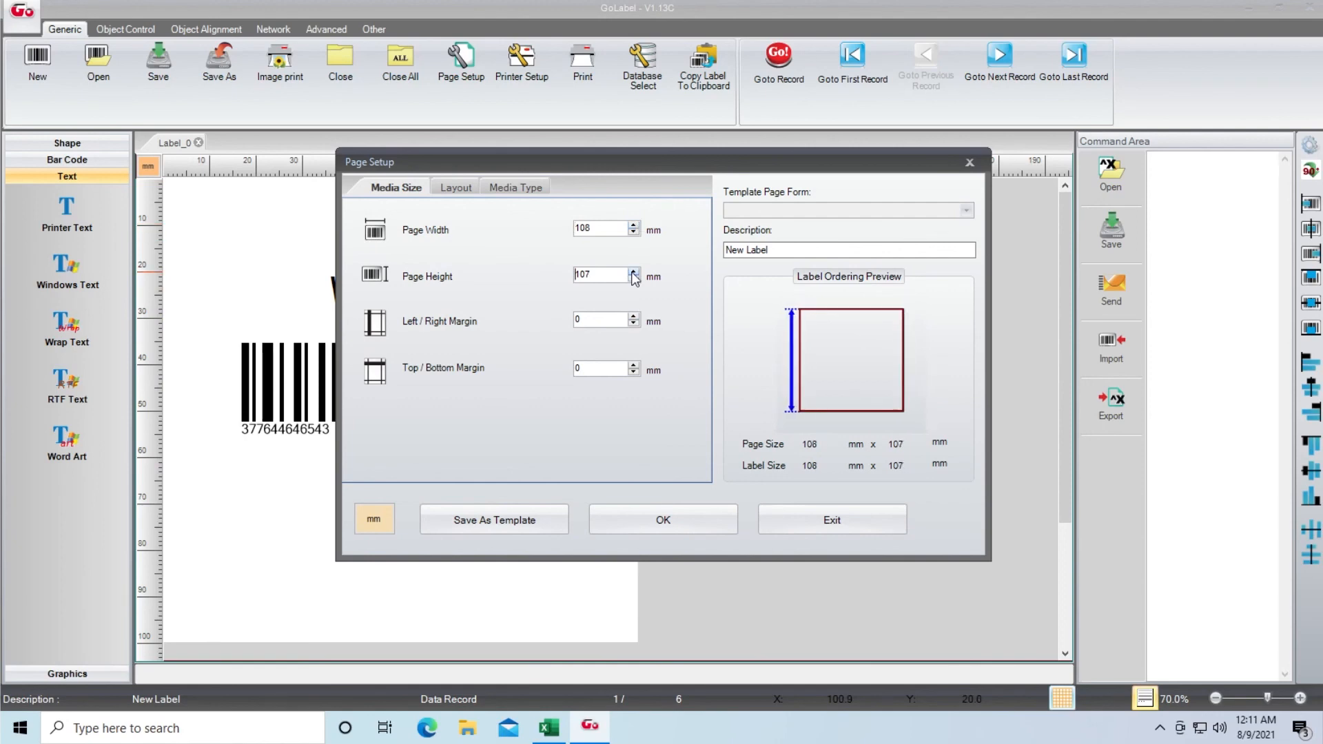
pyautogui.click(634, 281)
pyautogui.doubleClick(582, 274)
pyautogui.write('80')
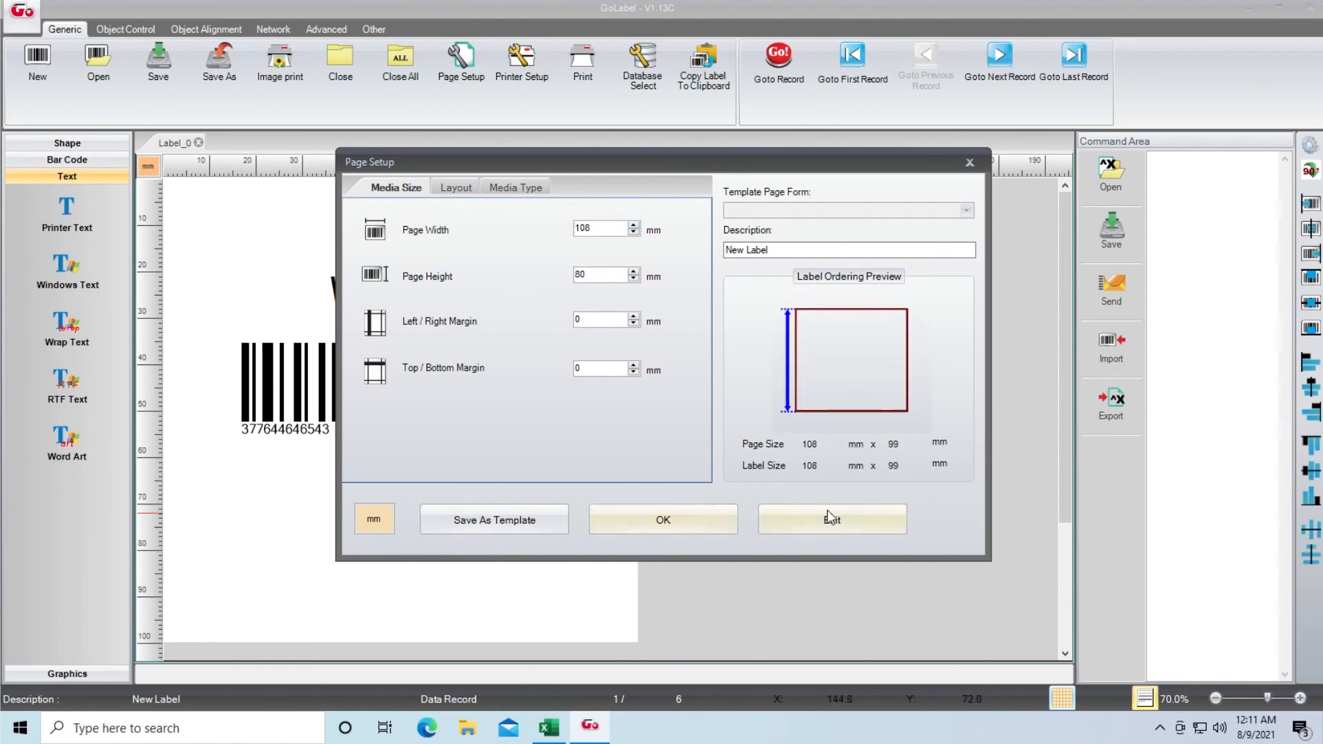
pyautogui.click(831, 519)
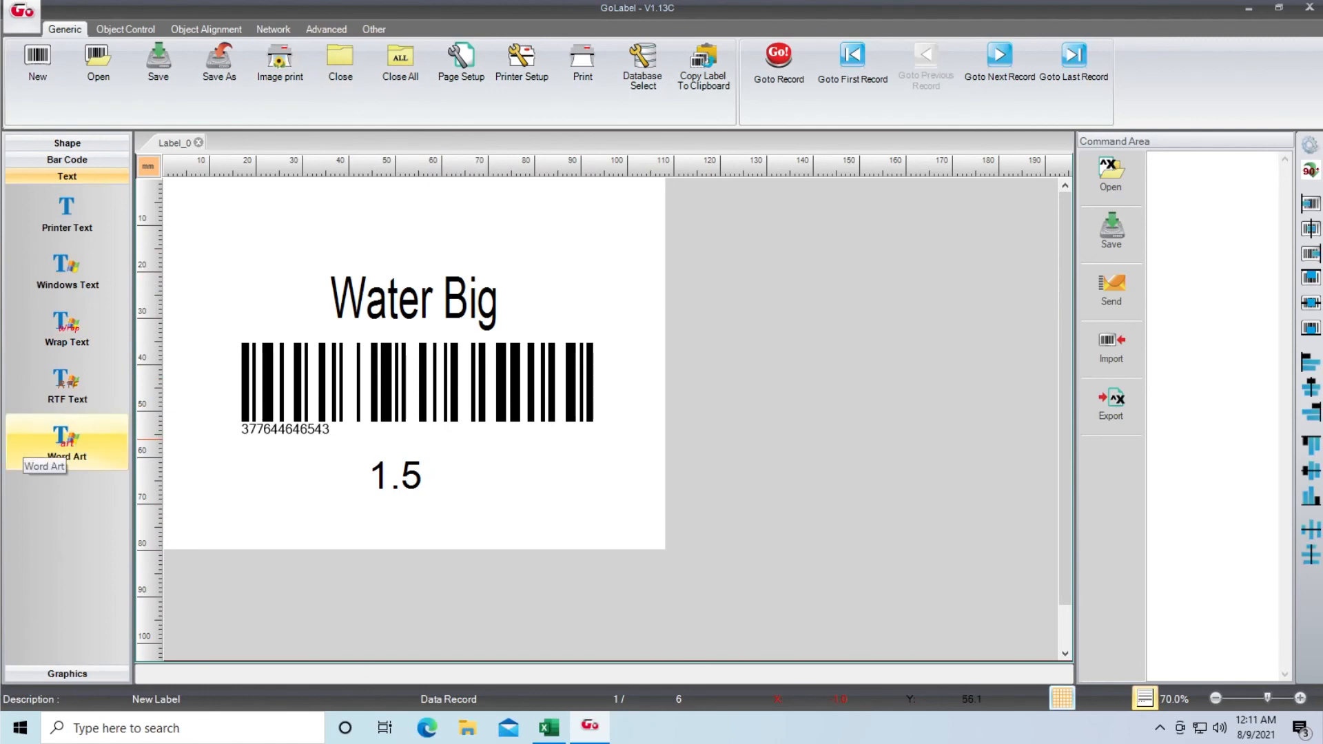
# Step: Export the label's printer commands into the command area
pyautogui.click(1111, 233)
pyautogui.click(624, 376)
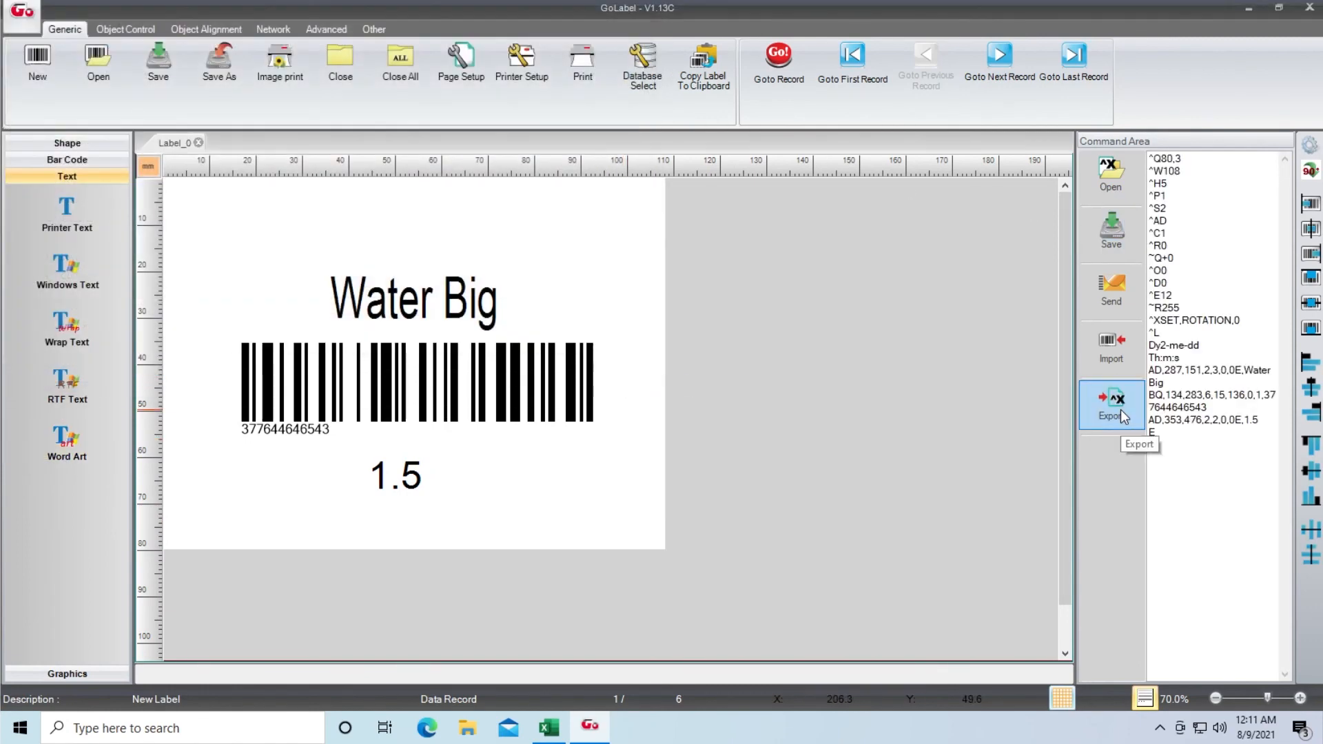